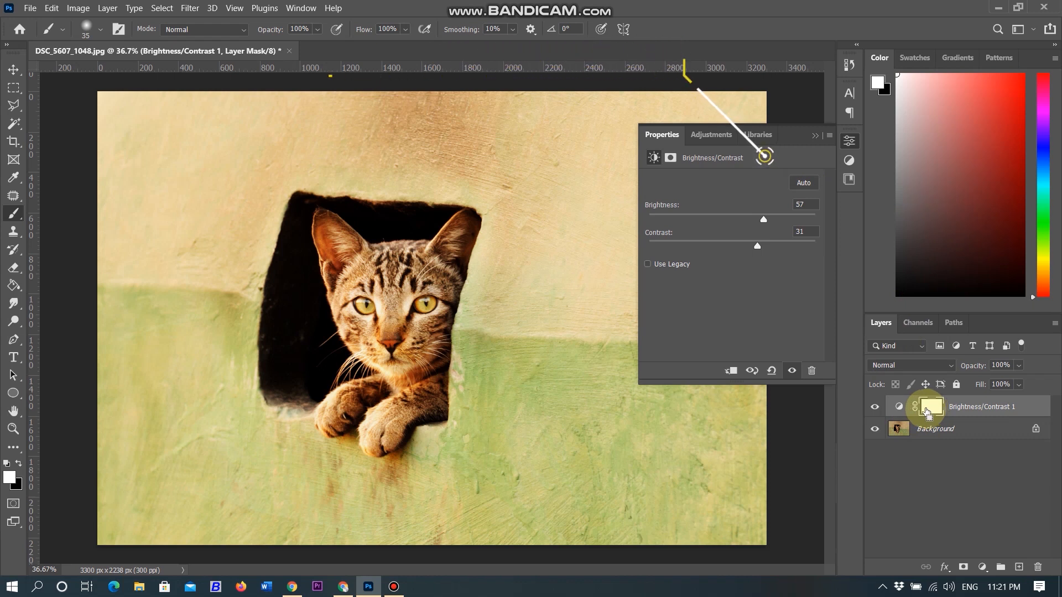
- Invert the Brightness/Contrast layer mask to black and paint white over both of the cat's eyes to brighten only them
{"action": "key", "text": "ctrl+i"}
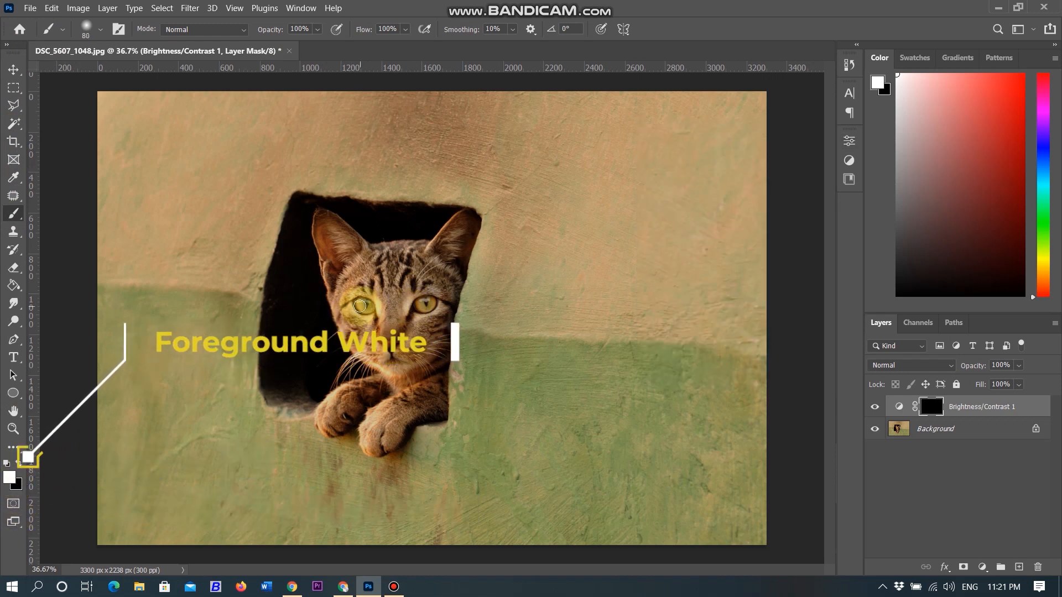
{"action": "mouse_move", "coordinate": [356, 304]}
{"action": "left_mouse_down"}
{"action": "mouse_move", "coordinate": [364, 316]}
{"action": "mouse_move", "coordinate": [437, 307]}
{"action": "mouse_move", "coordinate": [427, 304]}
{"action": "left_mouse_up"}
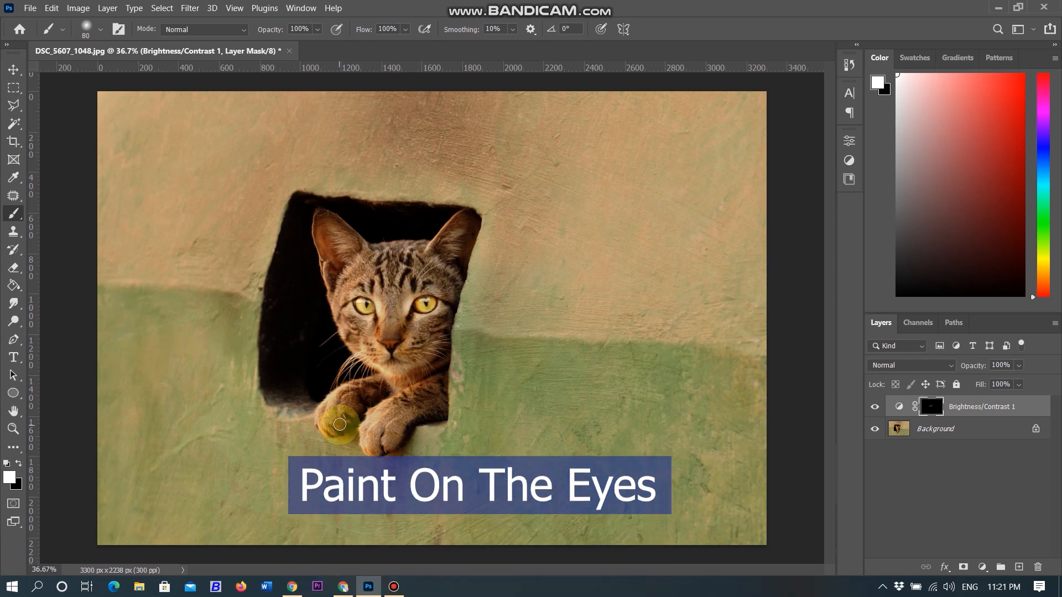
- Compare the cat's eyes up close with the Brightness/Contrast layer hidden and shown
{"action": "scroll", "coordinate": [362, 383], "scroll_direction": "up", "scroll_amount": 2}
{"action": "scroll", "coordinate": [489, 210], "scroll_direction": "up", "scroll_amount": 6}
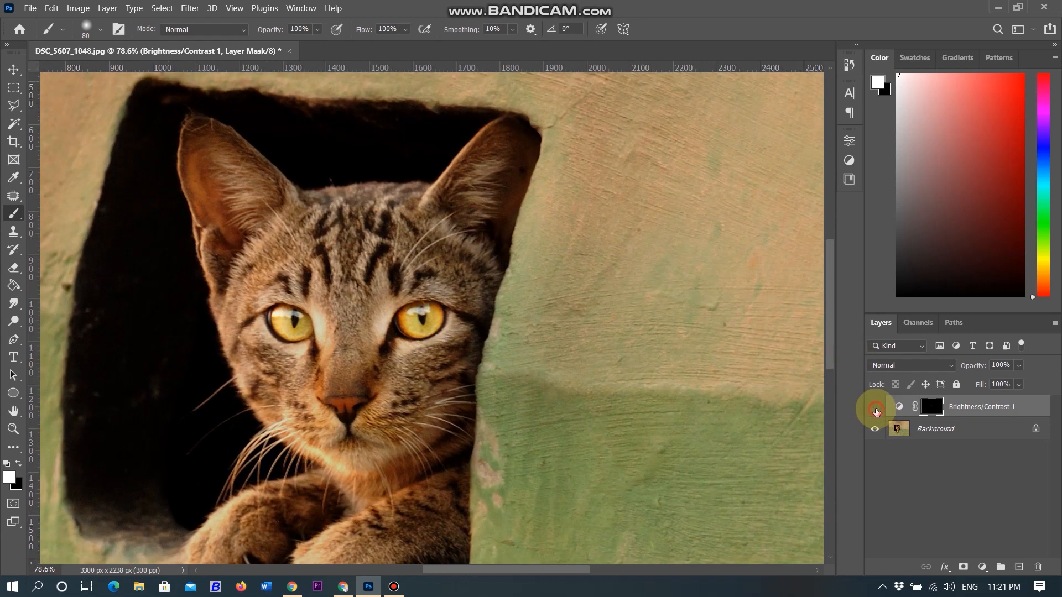
{"action": "left_click", "coordinate": [876, 409]}
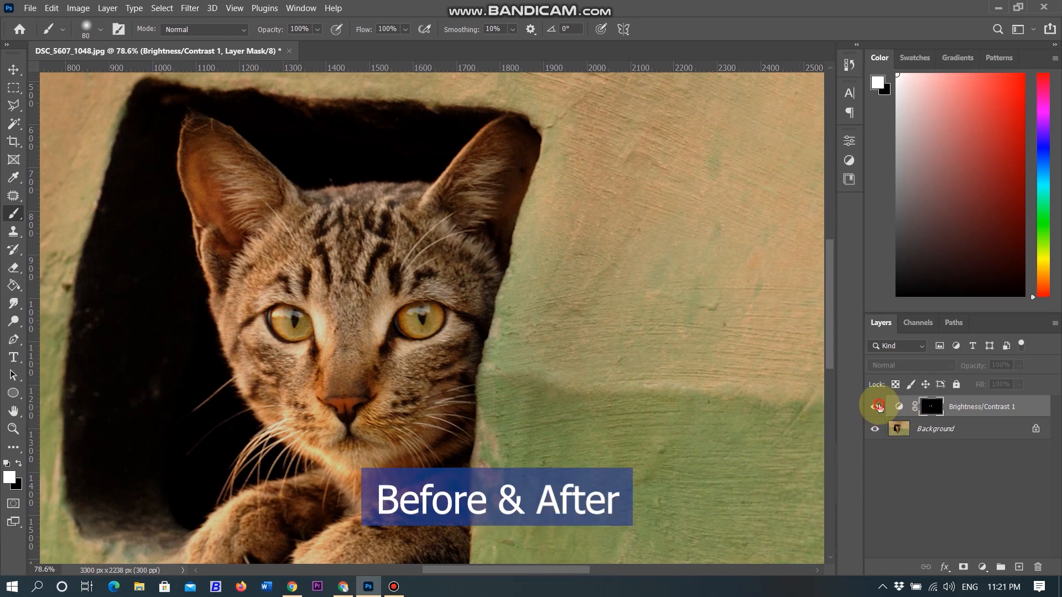
{"action": "left_click", "coordinate": [875, 407]}
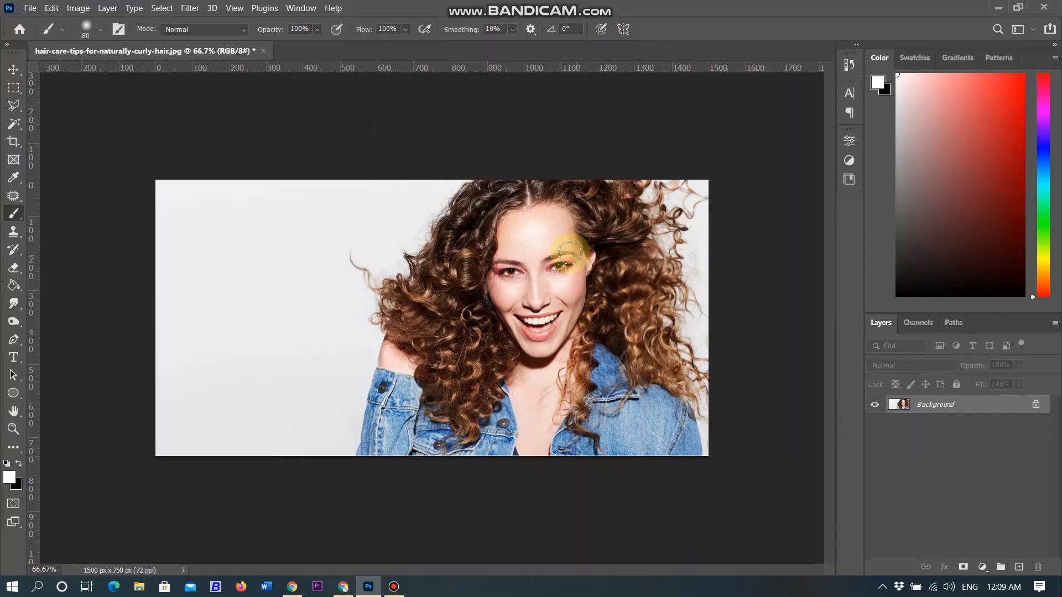
- Add a Vibrance adjustment layer to the curly-hair portrait with vibrance +58 and saturation +34
{"action": "scroll", "coordinate": [575, 240], "scroll_direction": "up", "scroll_amount": 3}
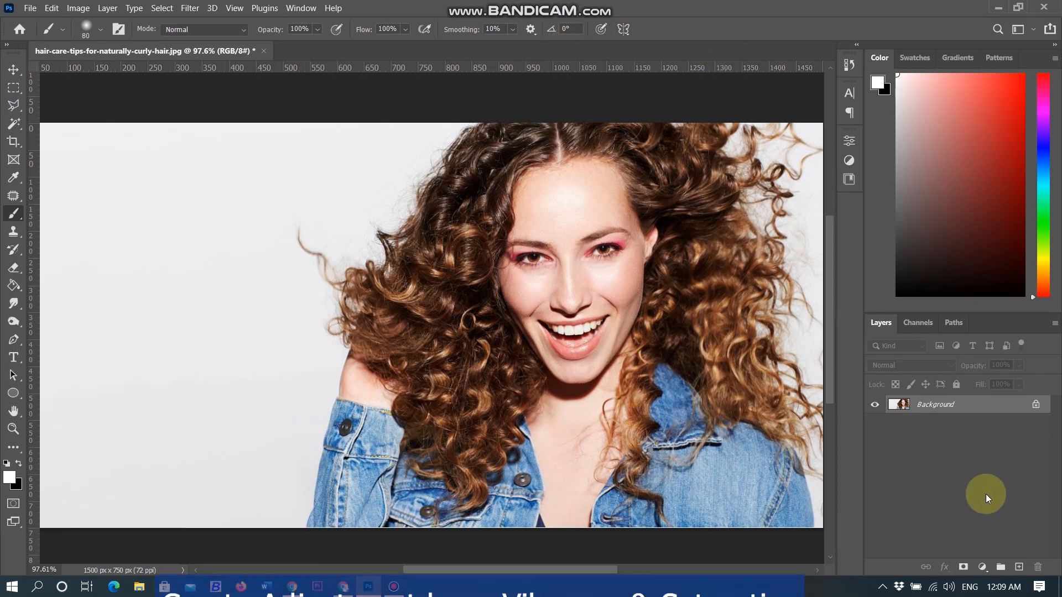
{"action": "left_click", "coordinate": [983, 567]}
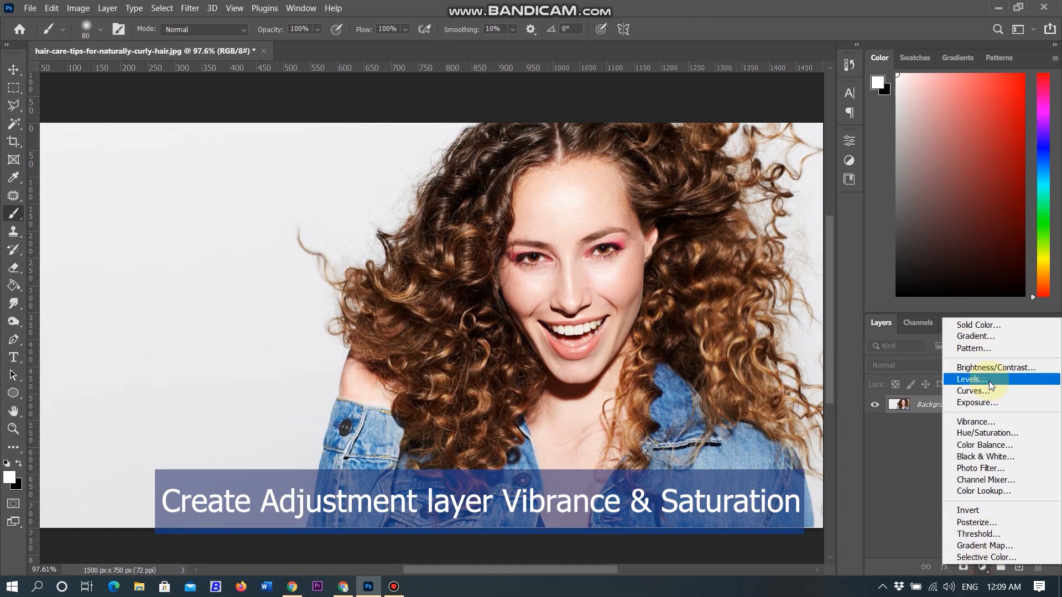
{"action": "left_click", "coordinate": [977, 422]}
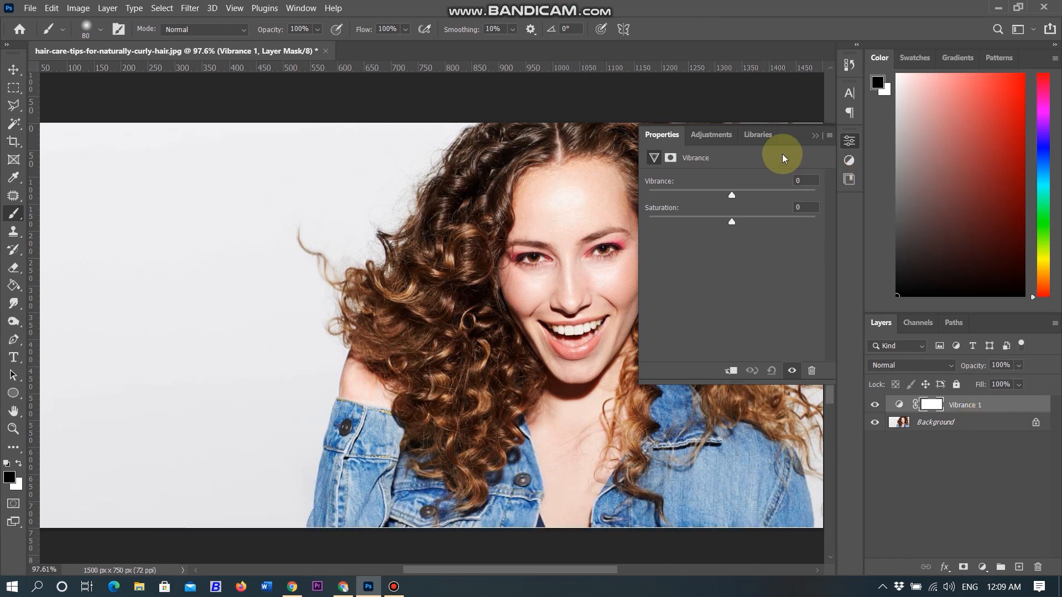
{"action": "left_click_drag", "start_coordinate": [791, 135], "coordinate": [250, 132]}
{"action": "mouse_move", "coordinate": [191, 192]}
{"action": "left_mouse_down"}
{"action": "mouse_move", "coordinate": [242, 196]}
{"action": "mouse_move", "coordinate": [208, 219]}
{"action": "left_mouse_up"}
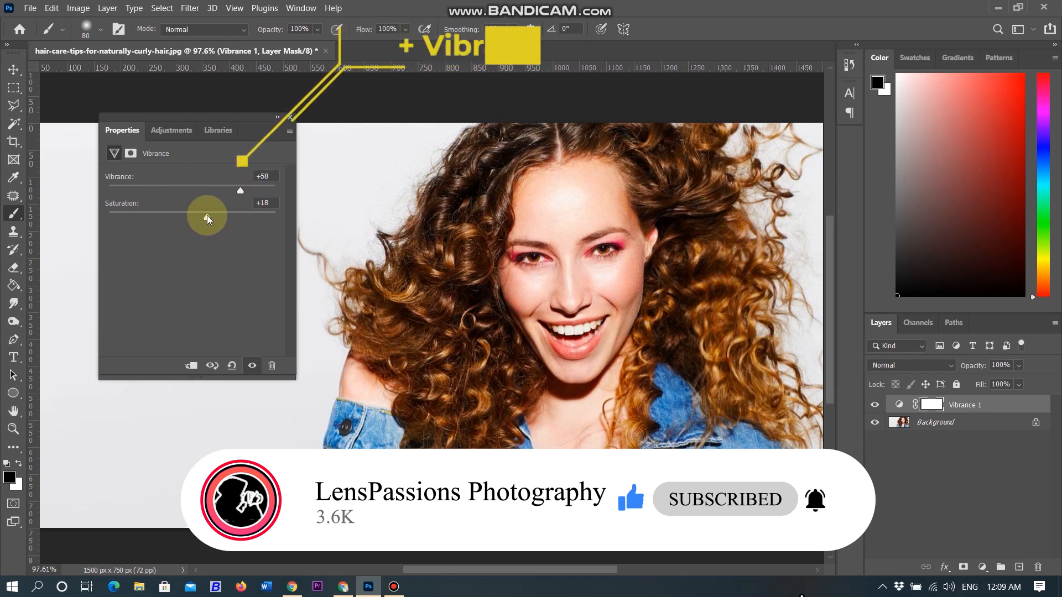
{"action": "left_click_drag", "start_coordinate": [207, 217], "coordinate": [220, 218]}
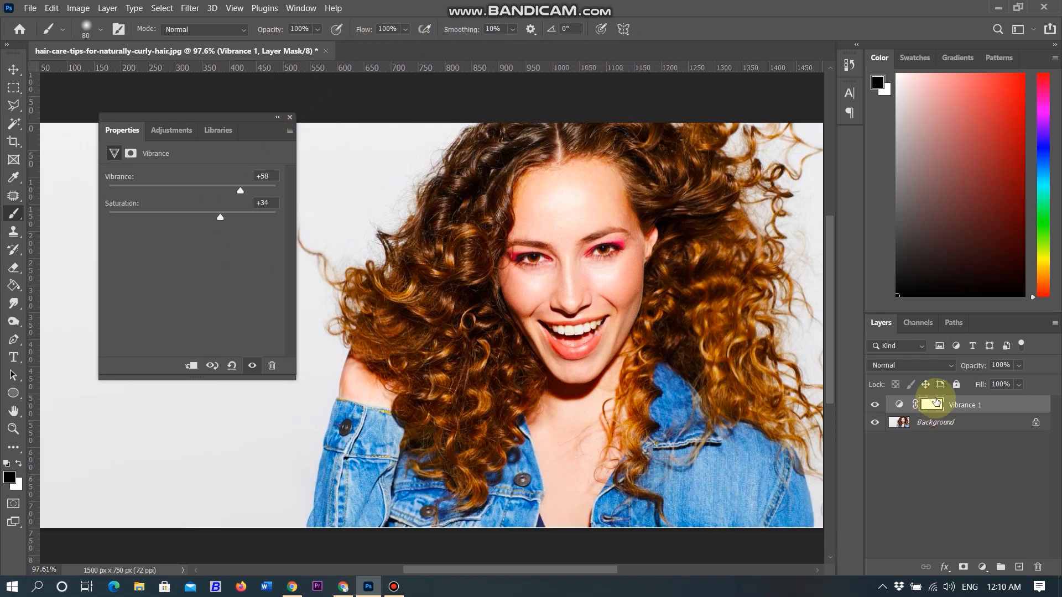
- Paint black on the Vibrance layer mask over the woman's face at 22% brush flow, reducing the brush size to 45
{"action": "left_click", "coordinate": [932, 407]}
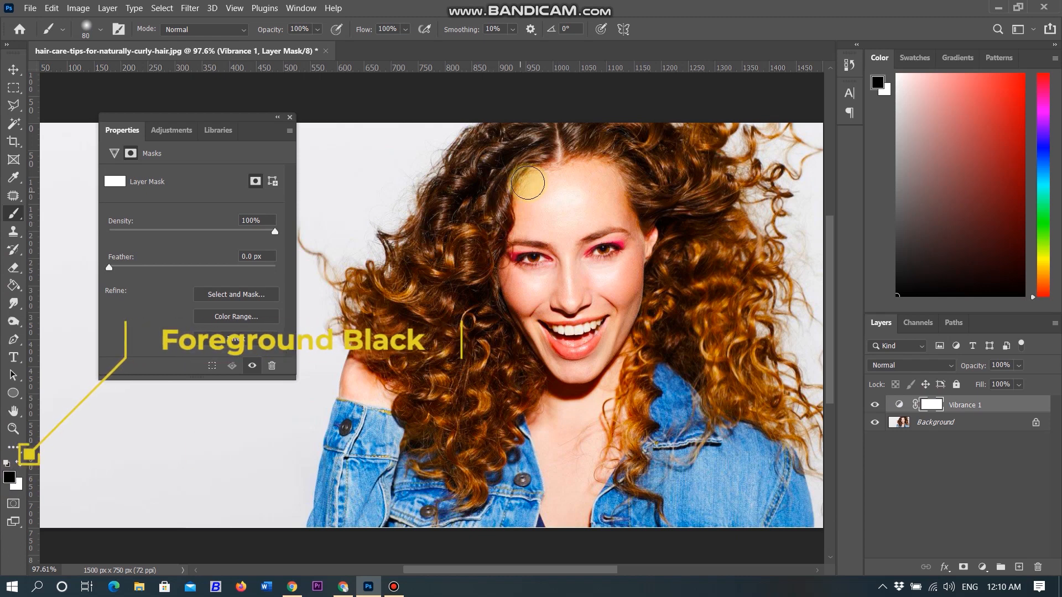
{"action": "left_click", "coordinate": [406, 29]}
{"action": "left_click_drag", "start_coordinate": [423, 44], "coordinate": [370, 44]}
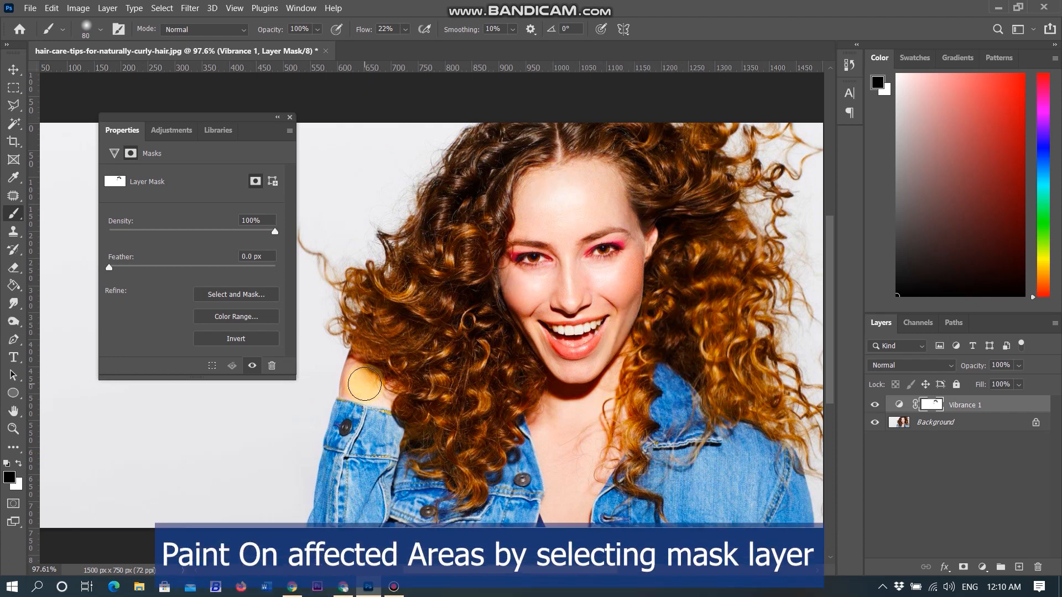
{"action": "key", "text": "bracketleft"}
{"action": "key", "text": "bracketleft"}
{"action": "key", "text": "bracketleft"}
{"action": "key", "text": "bracketleft"}
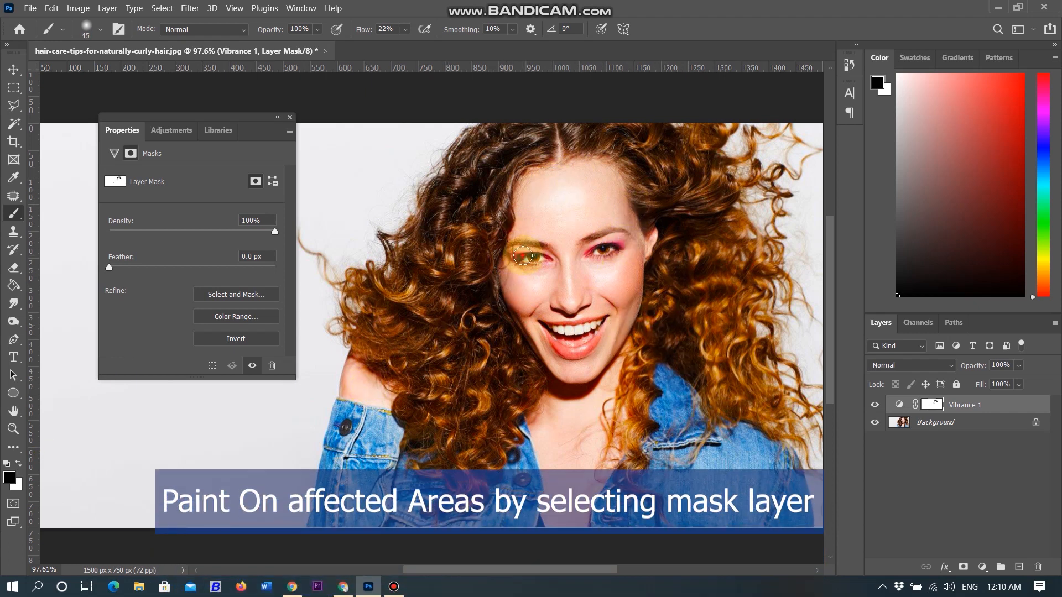
- Compare the portrait with the Vibrance layer hidden and shown, closing the mask properties for a clear view
{"action": "left_click", "coordinate": [869, 410]}
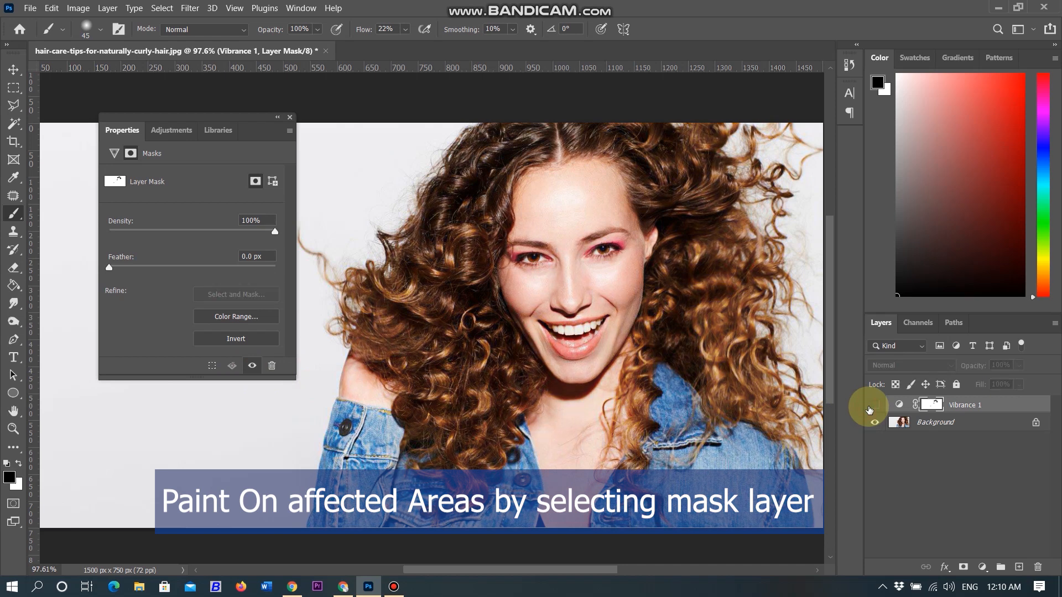
{"action": "left_click", "coordinate": [869, 410]}
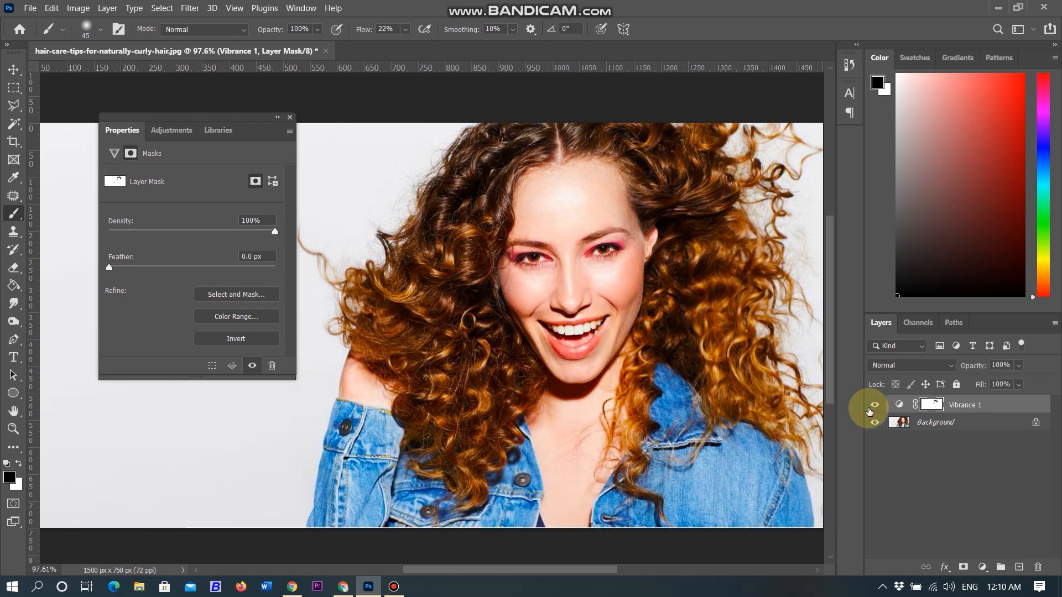
{"action": "scroll", "coordinate": [718, 310], "scroll_direction": "up", "scroll_amount": 2}
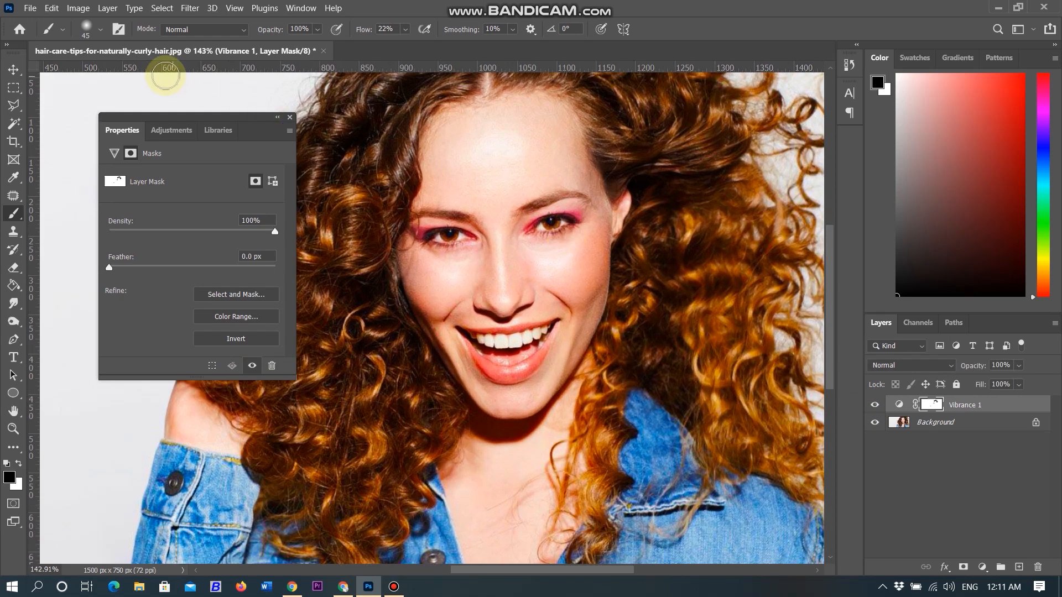
{"action": "left_click", "coordinate": [290, 118]}
{"action": "scroll", "coordinate": [481, 288], "scroll_direction": "up", "scroll_amount": 1}
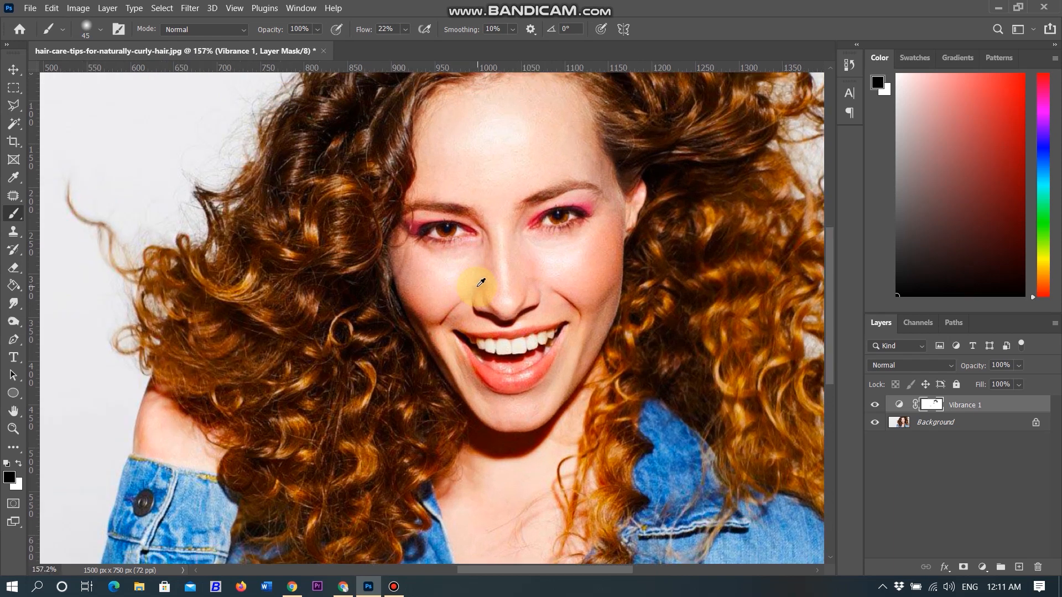
{"action": "scroll", "coordinate": [524, 278], "scroll_direction": "down", "scroll_amount": 2}
{"action": "left_click", "coordinate": [874, 403]}
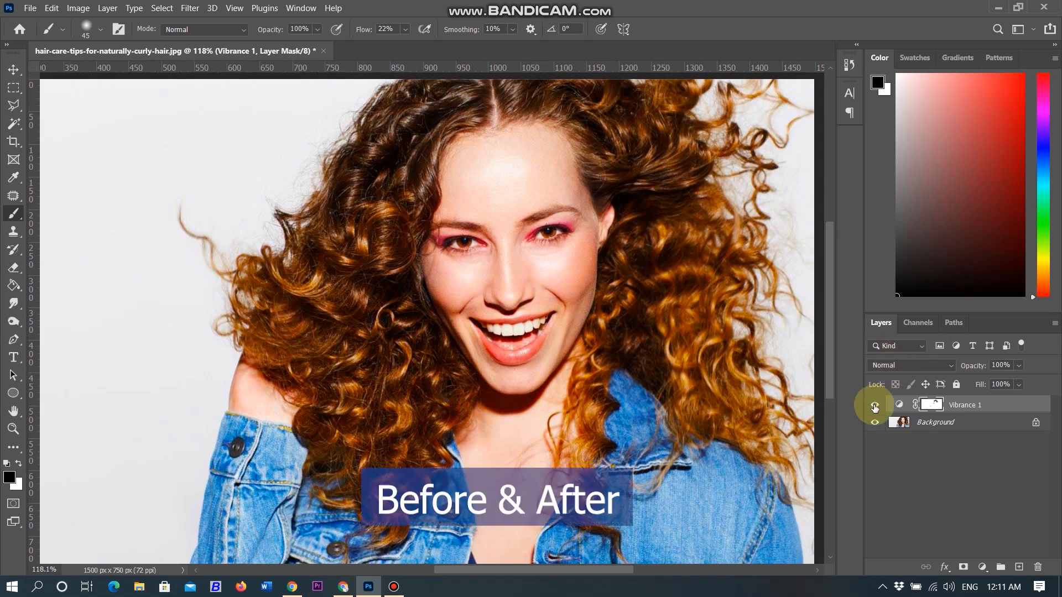
{"action": "left_click", "coordinate": [875, 406]}
{"action": "left_click", "coordinate": [875, 408]}
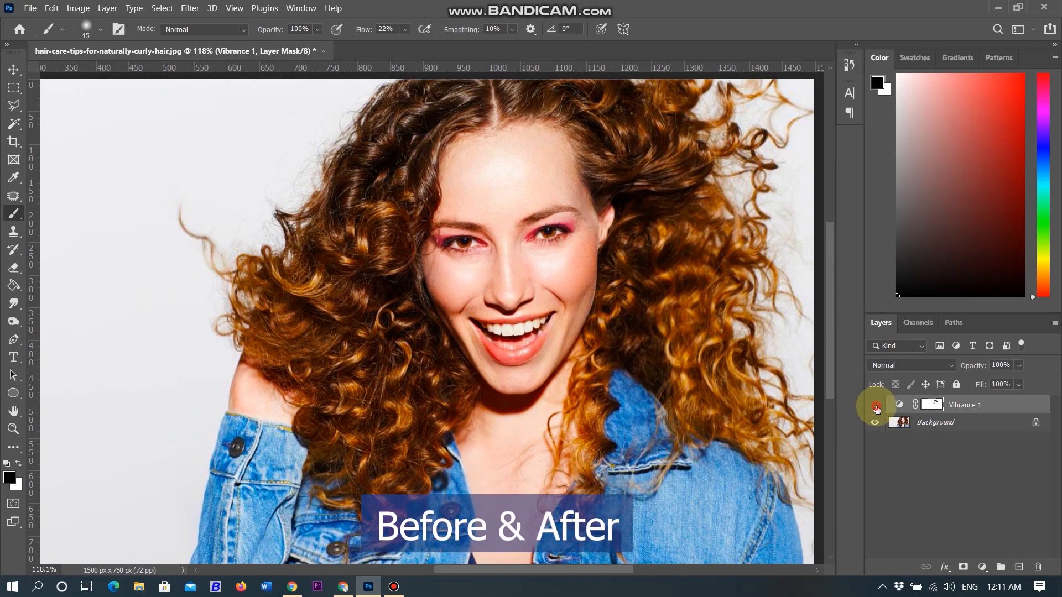
{"action": "left_click", "coordinate": [877, 408]}
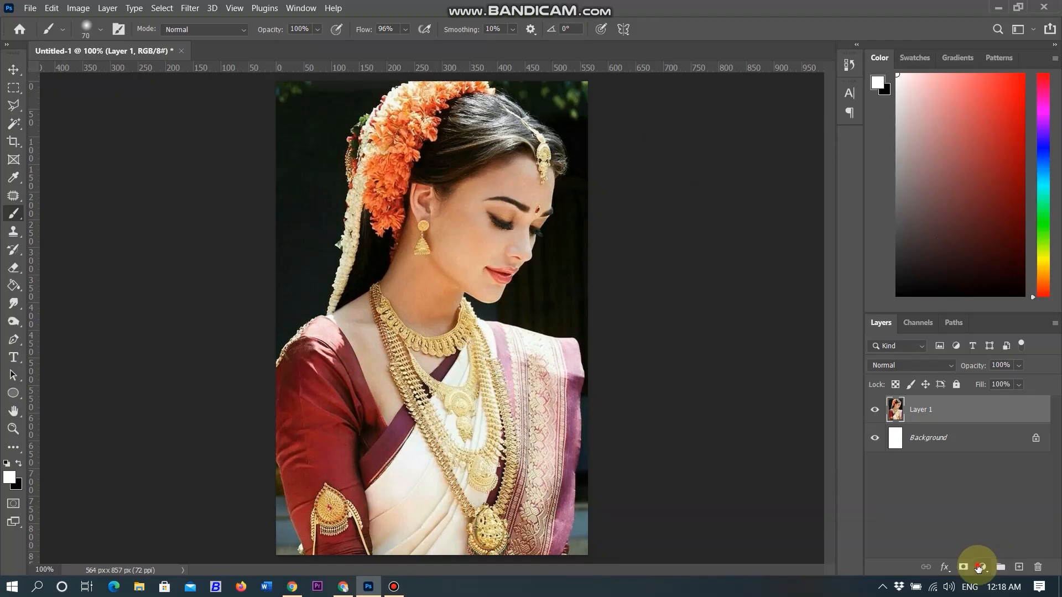
- Add a Hue/Saturation adjustment layer, sample the red sleeve to target the Reds, and set their saturation to +42
{"action": "left_click", "coordinate": [979, 567]}
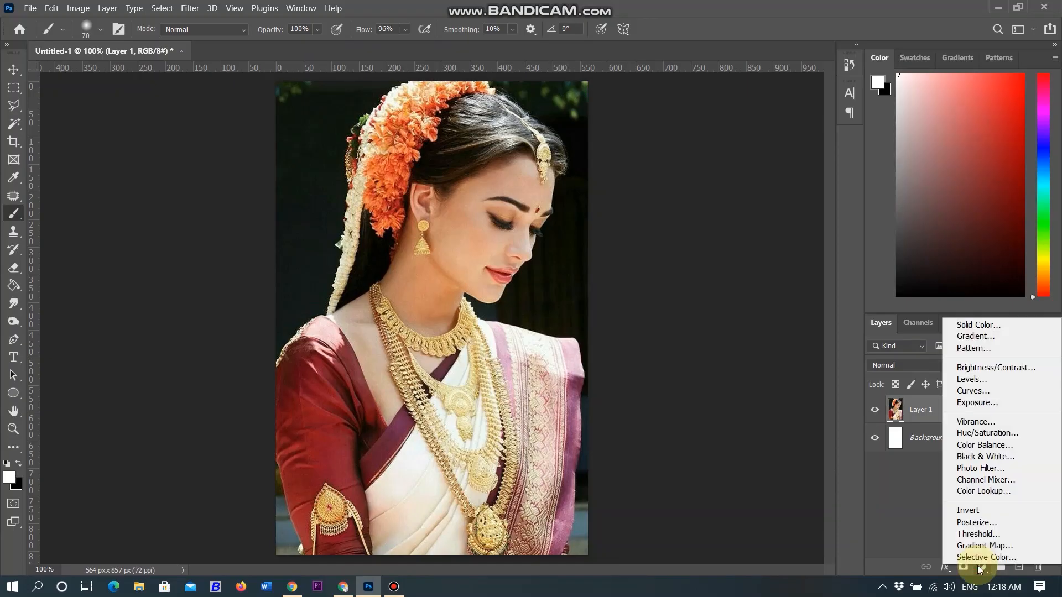
{"action": "left_click", "coordinate": [980, 435]}
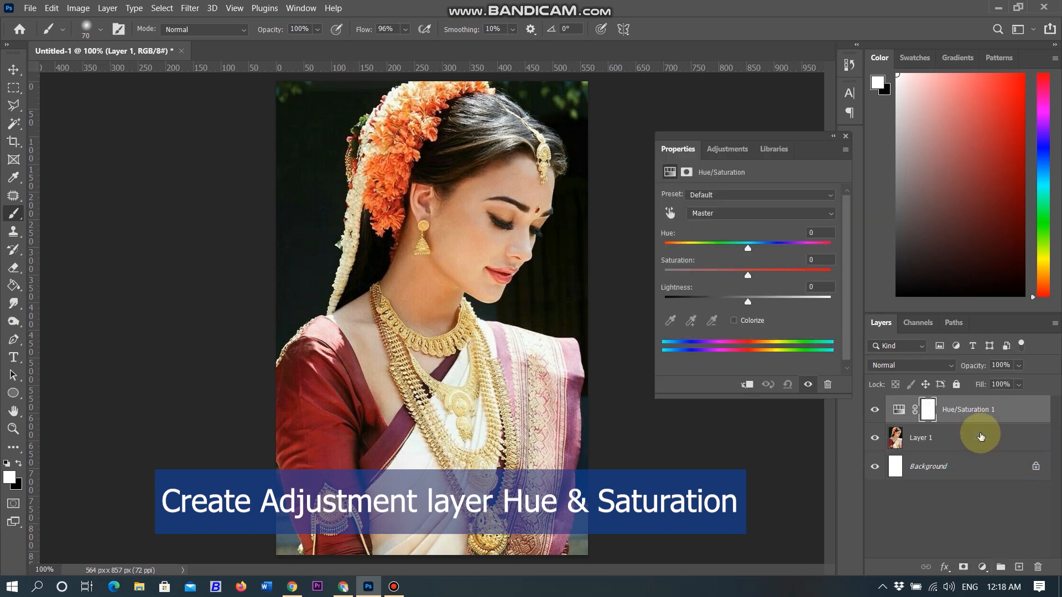
{"action": "left_click", "coordinate": [670, 213]}
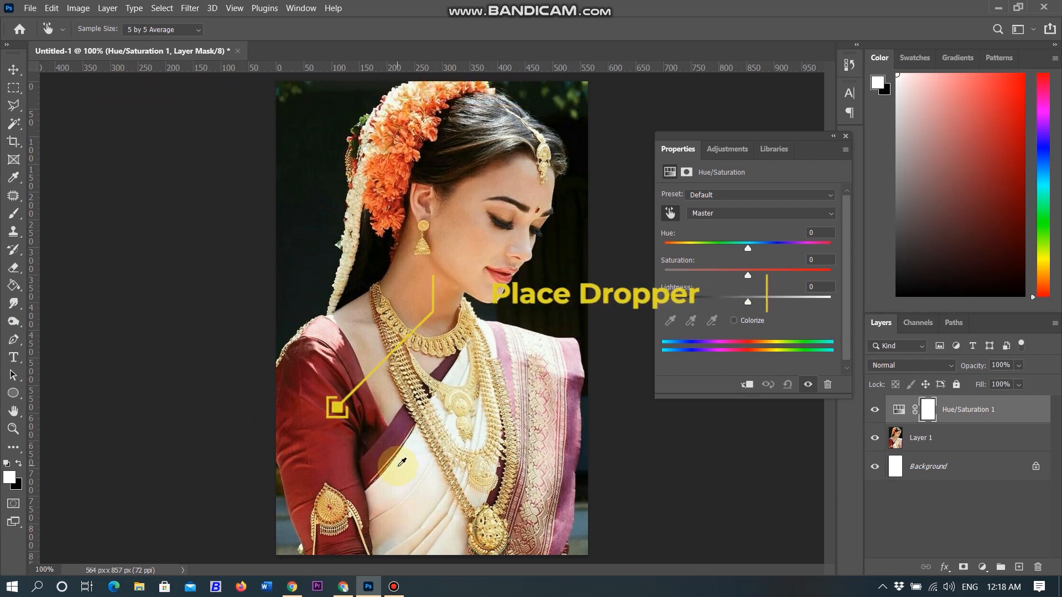
{"action": "left_click", "coordinate": [306, 415]}
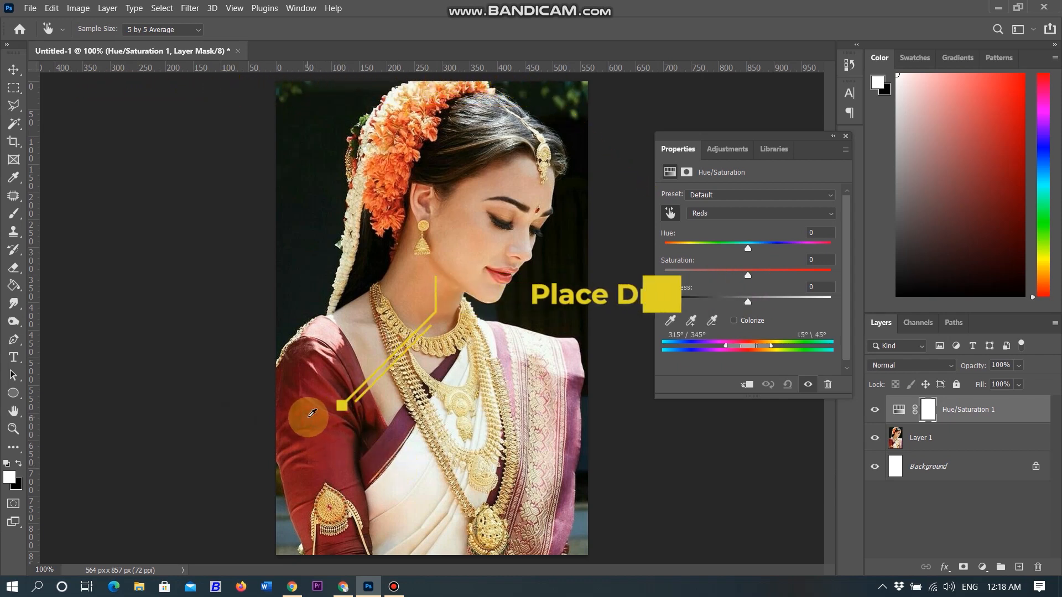
{"action": "left_click_drag", "start_coordinate": [747, 273], "coordinate": [783, 273]}
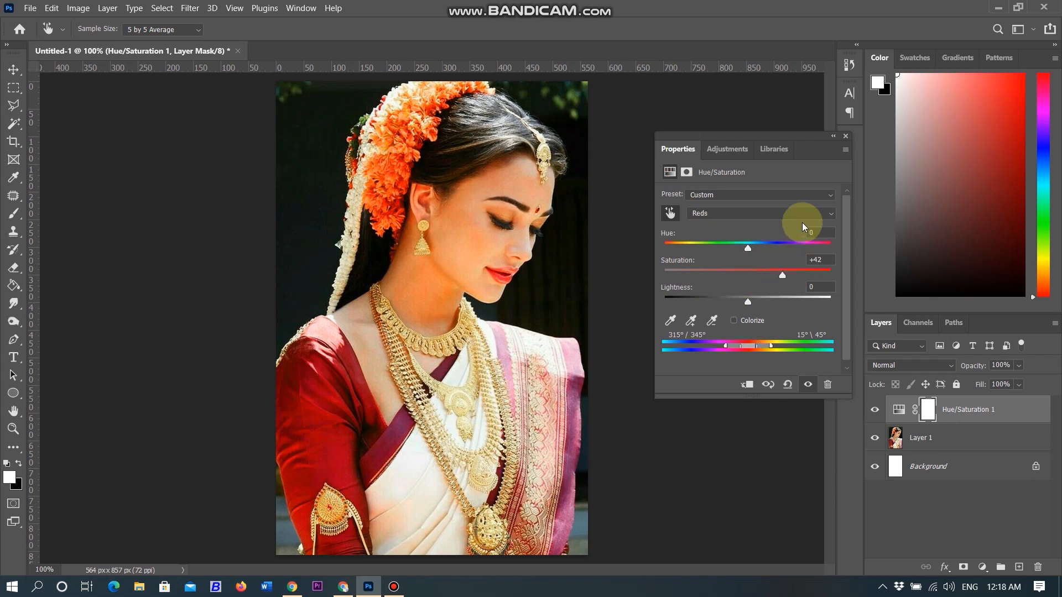
- Sample the gold necklace to target the Yellows in the Hue/Saturation layer and set their saturation to +48
{"action": "left_click", "coordinate": [669, 214]}
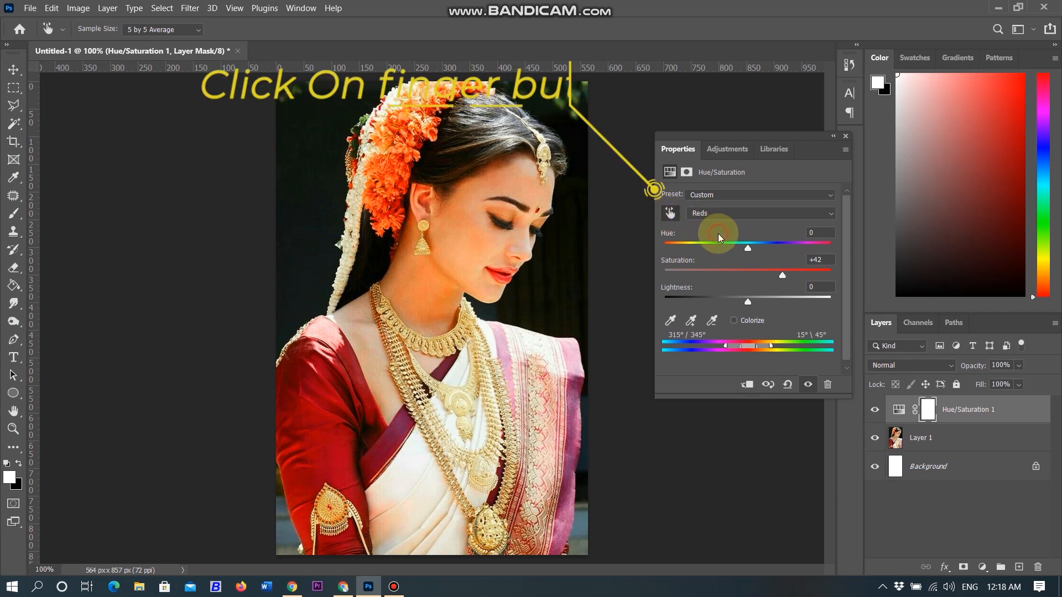
{"action": "left_click", "coordinate": [671, 217]}
{"action": "left_click", "coordinate": [673, 218]}
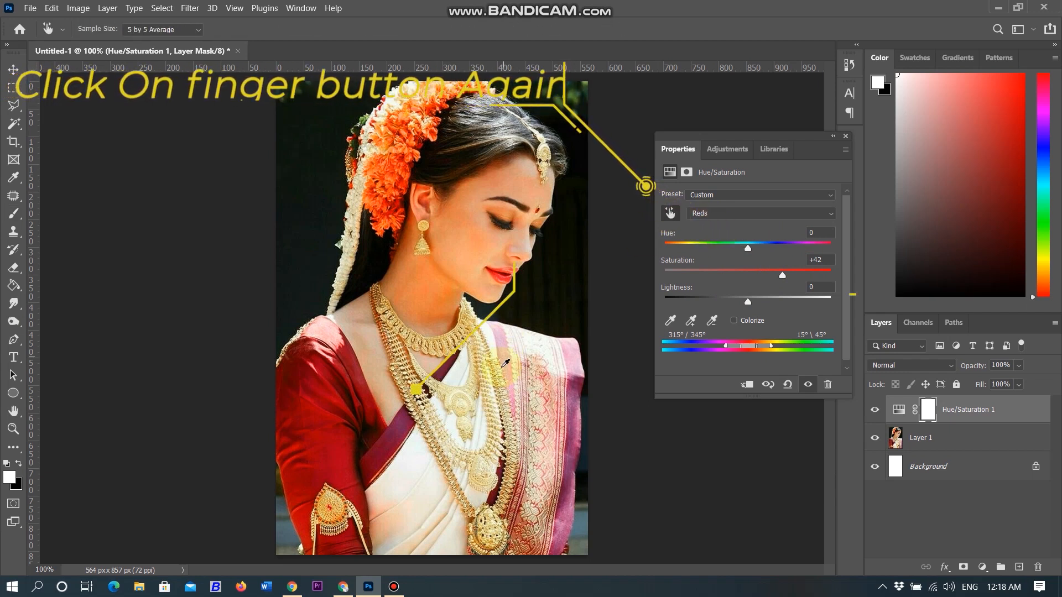
{"action": "left_click", "coordinate": [401, 359]}
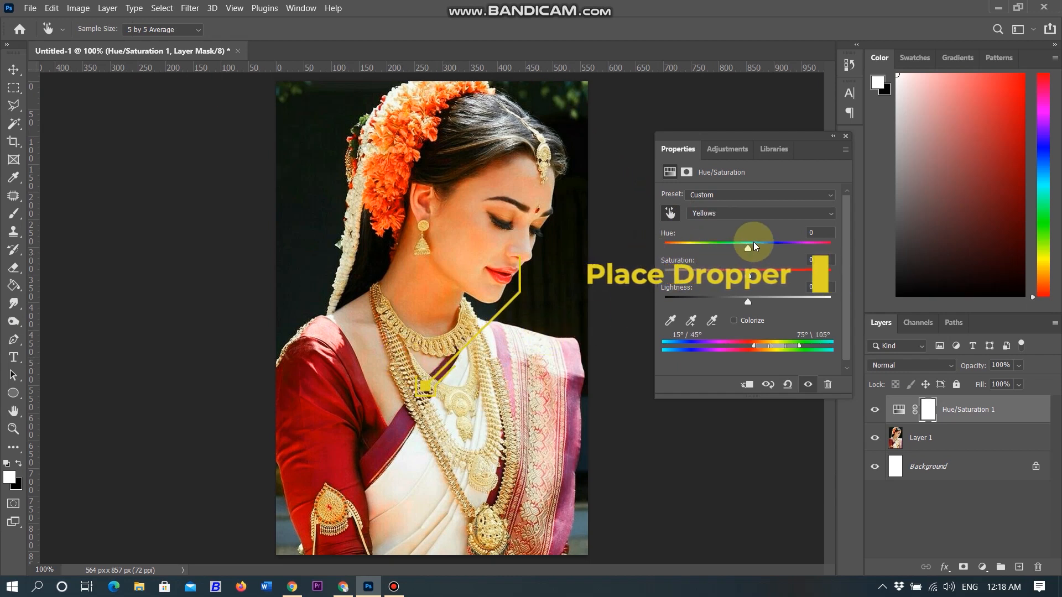
{"action": "left_click_drag", "start_coordinate": [746, 272], "coordinate": [788, 274]}
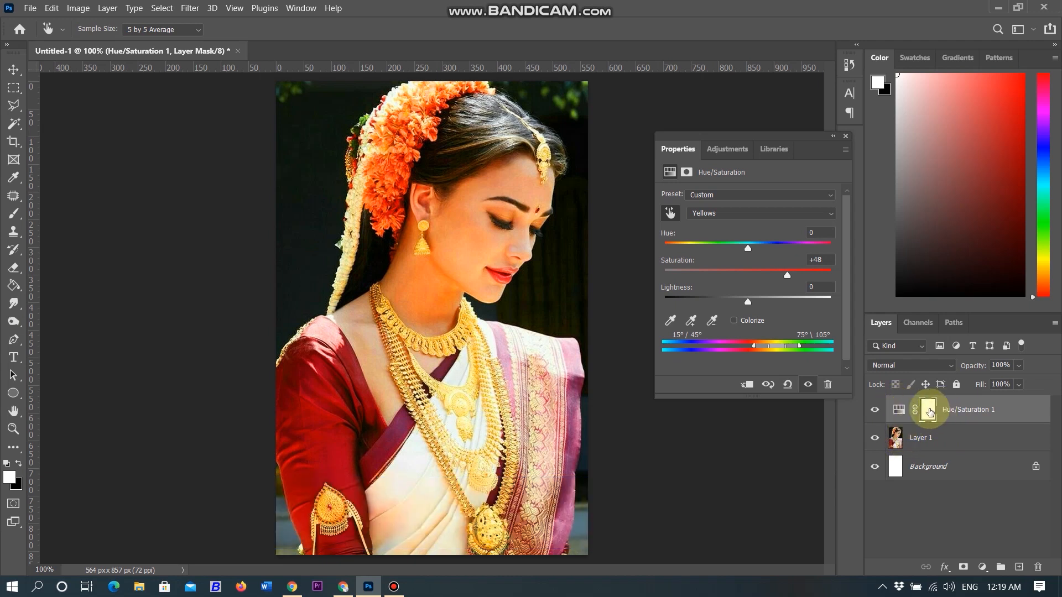
- Paint black over the woman's face on the Hue/Saturation layer mask with a brush of size 175
{"action": "left_click", "coordinate": [927, 414]}
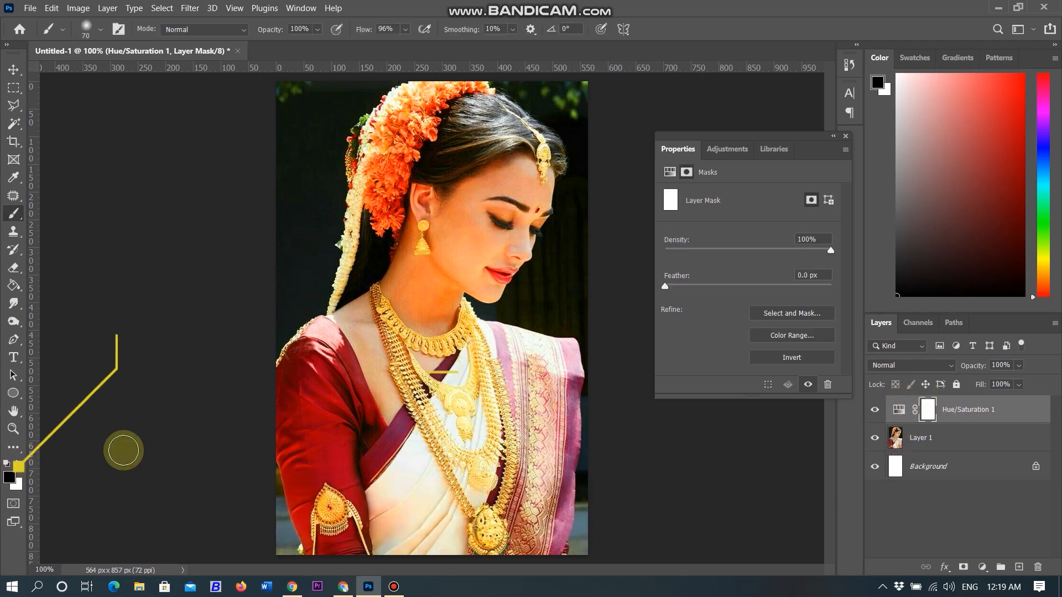
{"action": "key", "text": "bracketright"}
{"action": "key", "text": "bracketright"}
{"action": "key", "text": "bracketright"}
{"action": "key", "text": "bracketright"}
{"action": "key", "text": "bracketright"}
{"action": "key", "text": "bracketright"}
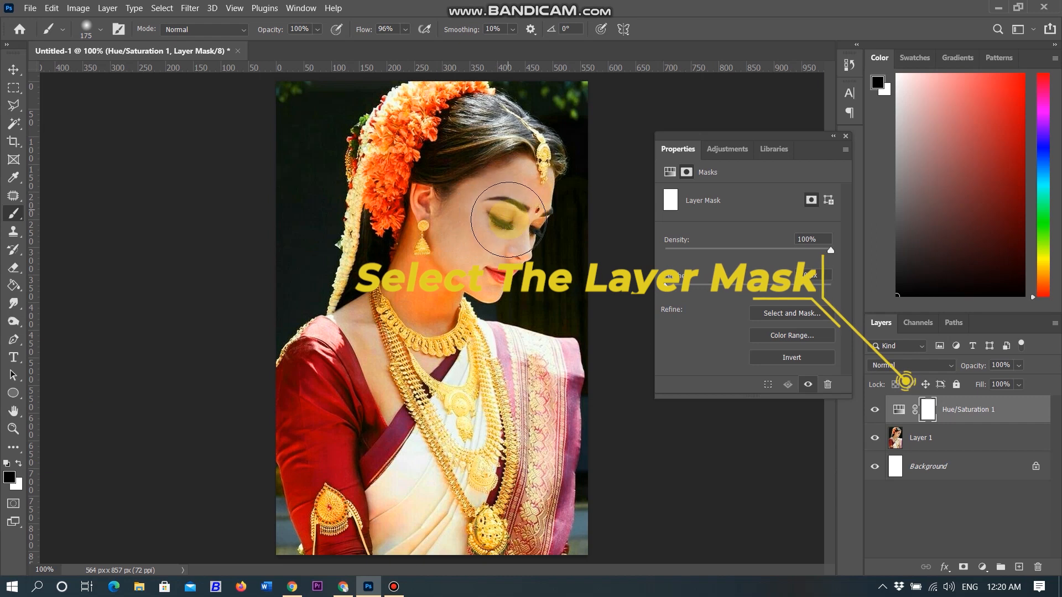
{"action": "left_click_drag", "start_coordinate": [486, 260], "coordinate": [480, 269]}
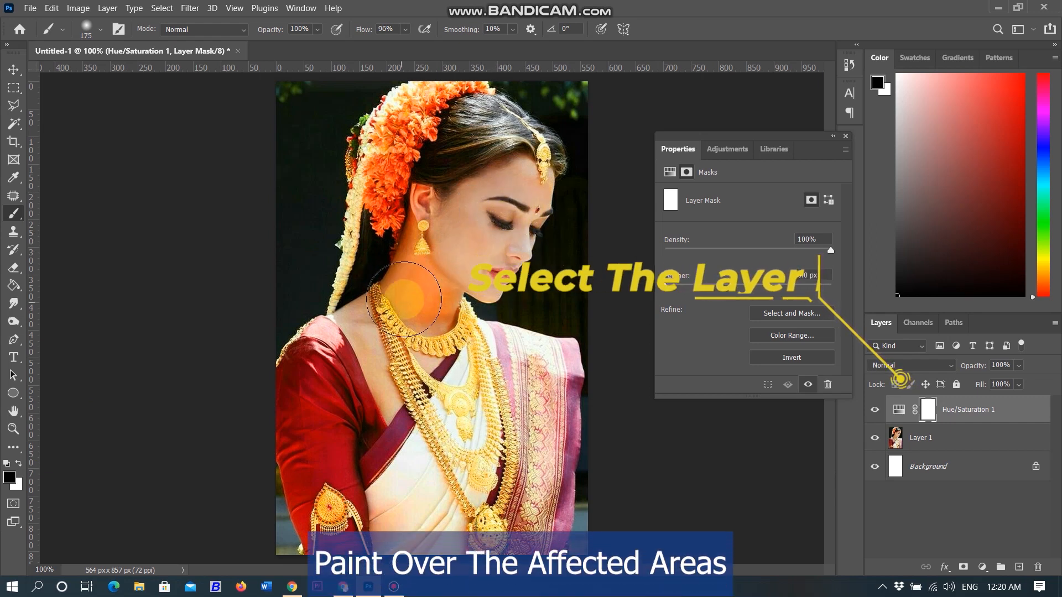
- Mask out the neck, shoulder and hair from the Hue/Saturation adjustment by painting black with smaller brushes of size 90 and 60
{"action": "key", "text": "bracketleft"}
{"action": "key", "text": "bracketleft"}
{"action": "key", "text": "bracketleft"}
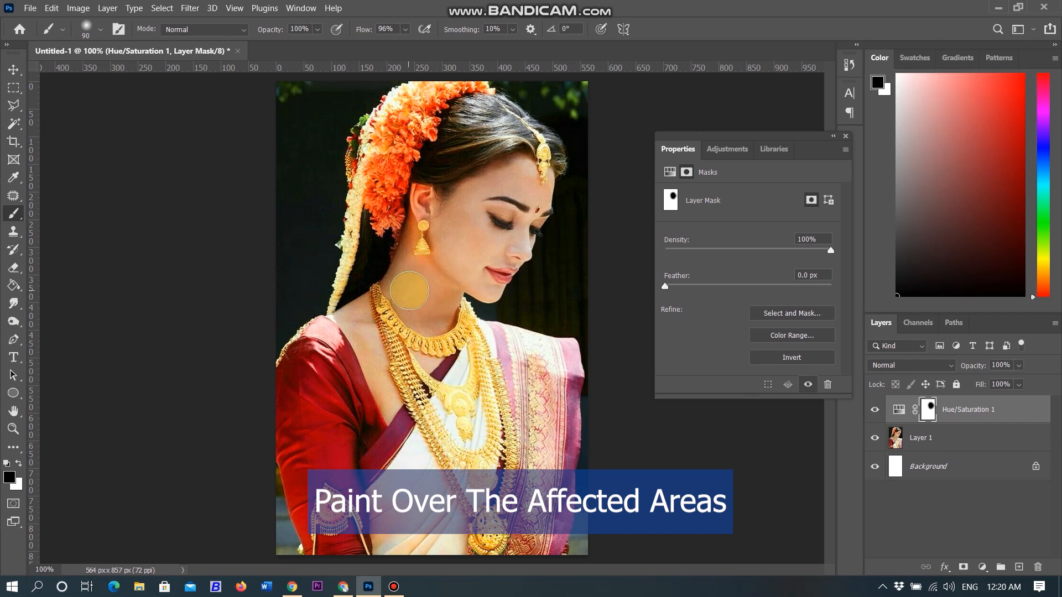
{"action": "left_click_drag", "start_coordinate": [440, 293], "coordinate": [356, 326]}
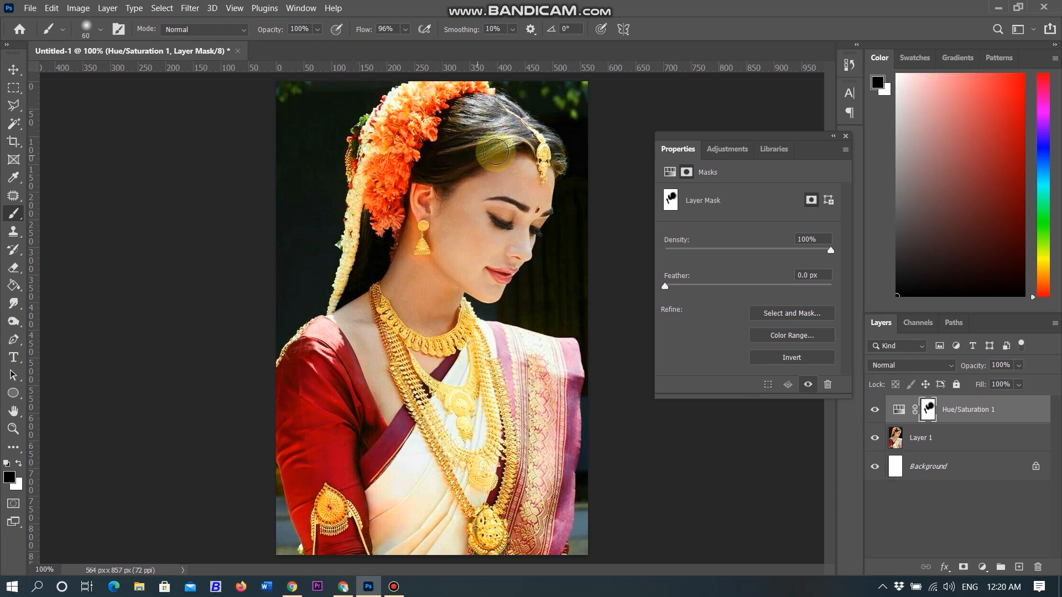
{"action": "left_click", "coordinate": [549, 117]}
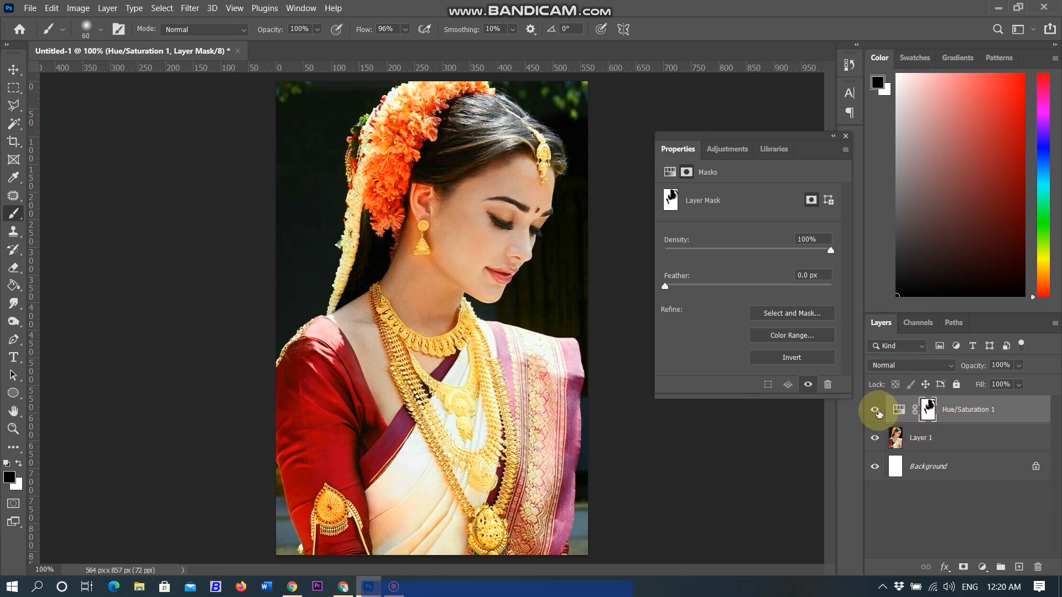
- Toggle the visibility of the Hue/Saturation 1 layer to compare the portrait before and after the adjustment
{"action": "left_click", "coordinate": [879, 413]}
{"action": "left_click", "coordinate": [879, 413]}
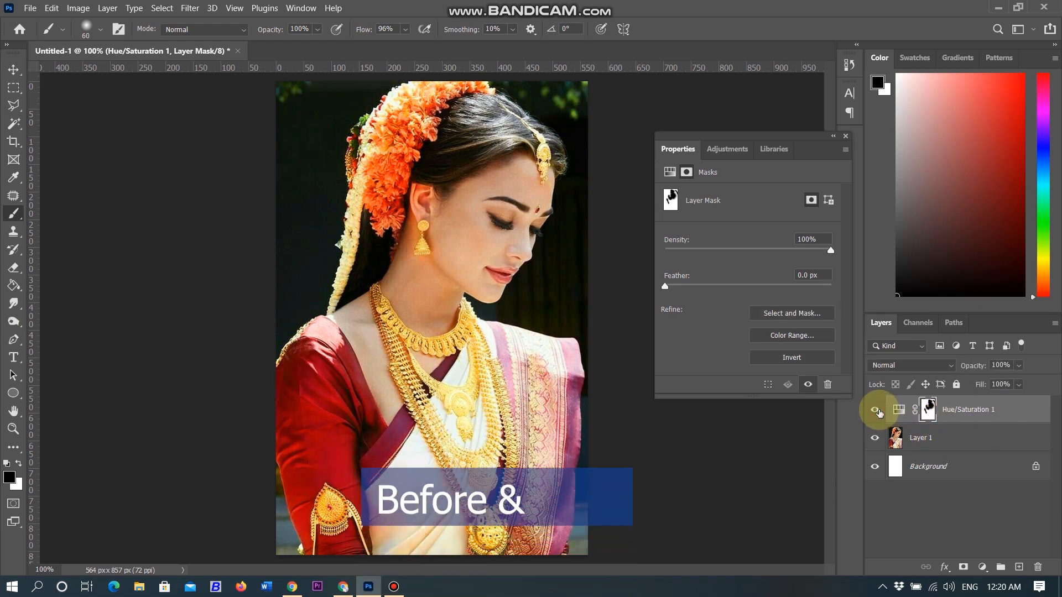
{"action": "left_click", "coordinate": [878, 413]}
{"action": "left_click", "coordinate": [879, 413]}
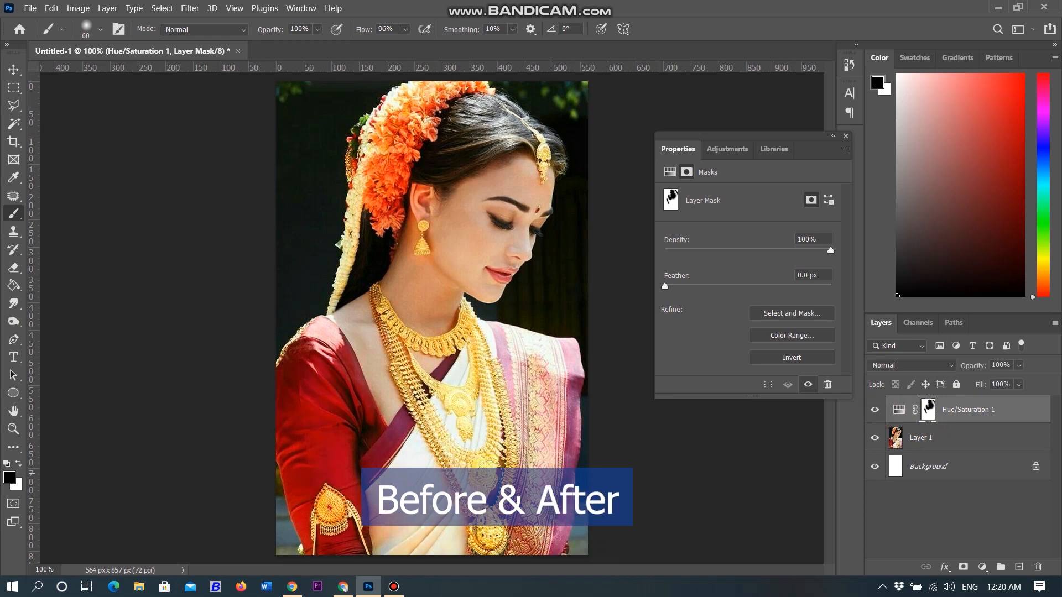
{"action": "scroll", "coordinate": [482, 468], "scroll_direction": "up", "scroll_amount": 2}
{"action": "scroll", "coordinate": [535, 423], "scroll_direction": "up", "scroll_amount": 1}
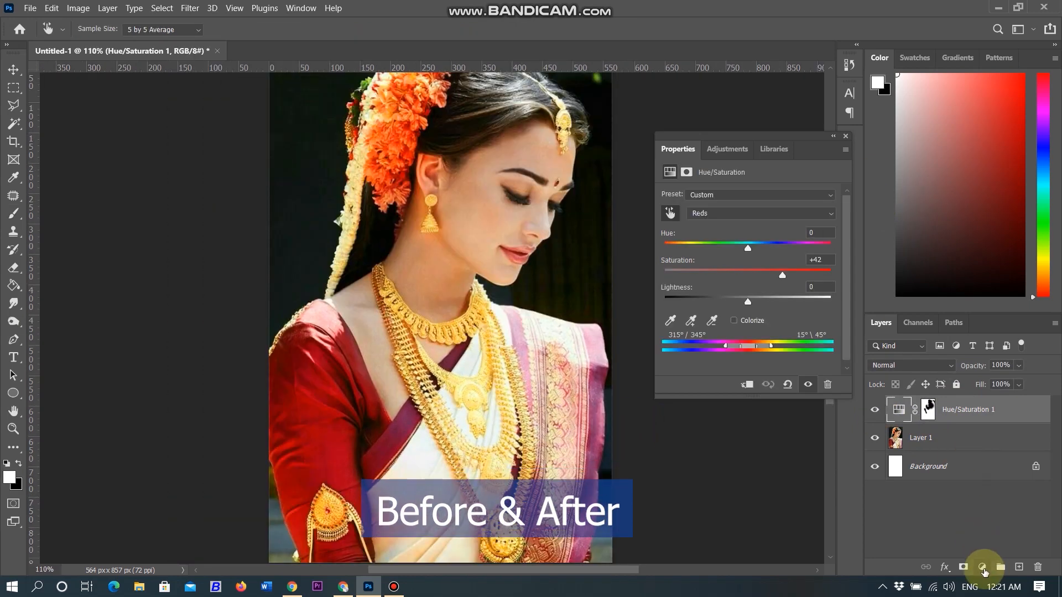
- Add a second Hue/Saturation adjustment layer, sample the lips to target the Reds, and set their saturation to +38
{"action": "left_click", "coordinate": [984, 568]}
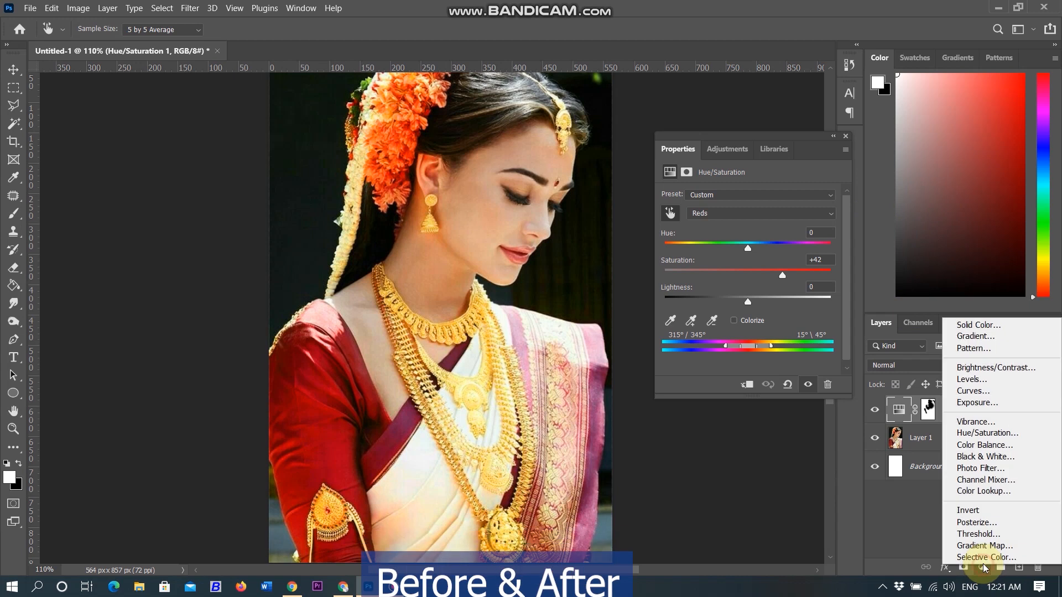
{"action": "left_click", "coordinate": [996, 437]}
{"action": "key", "text": "x"}
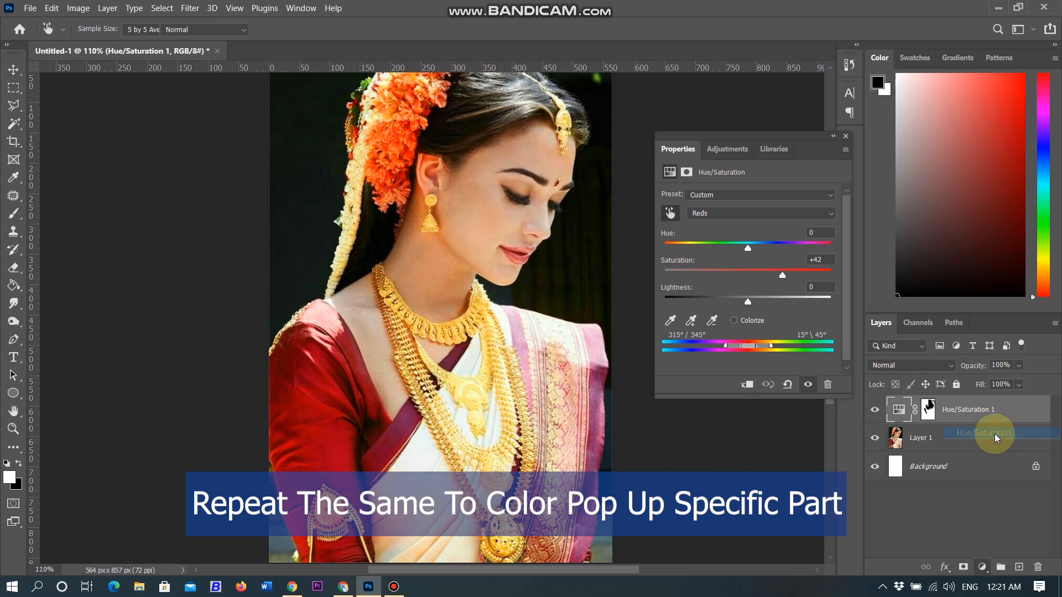
{"action": "key", "text": "b"}
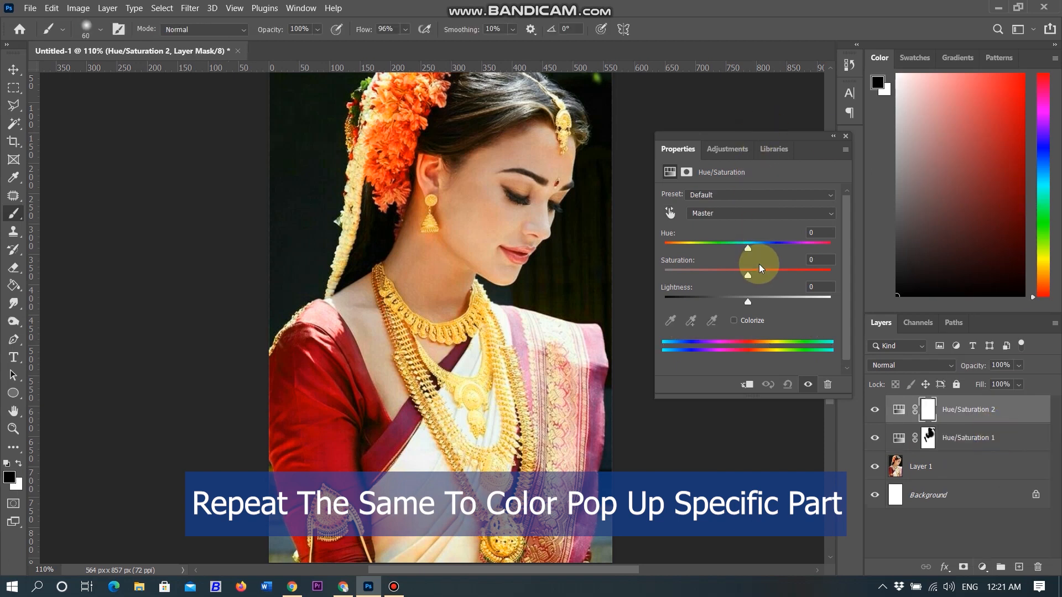
{"action": "left_click", "coordinate": [671, 214]}
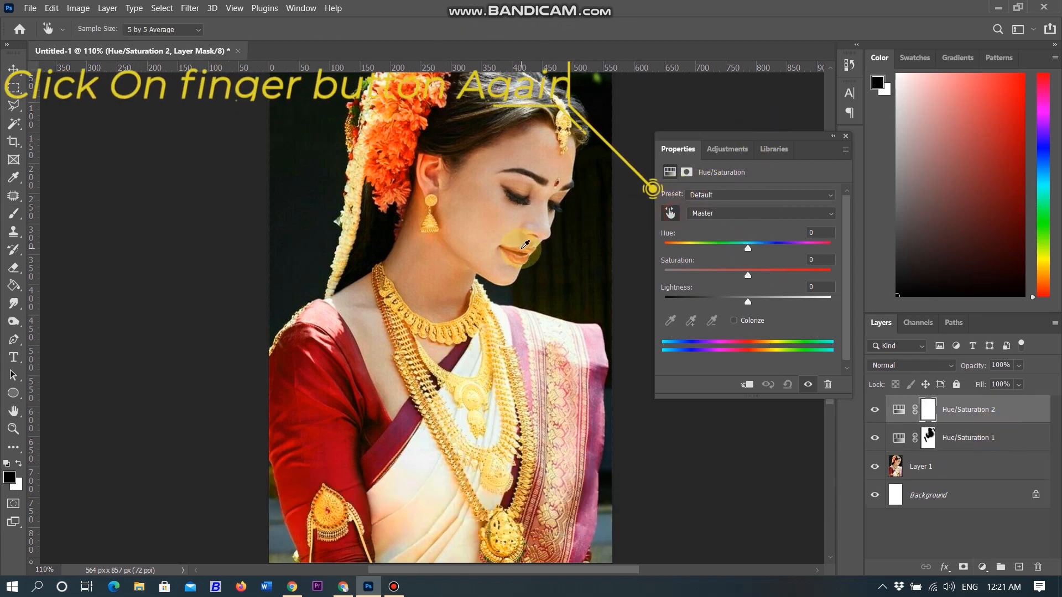
{"action": "left_click", "coordinate": [525, 245]}
{"action": "left_click_drag", "start_coordinate": [748, 275], "coordinate": [781, 276]}
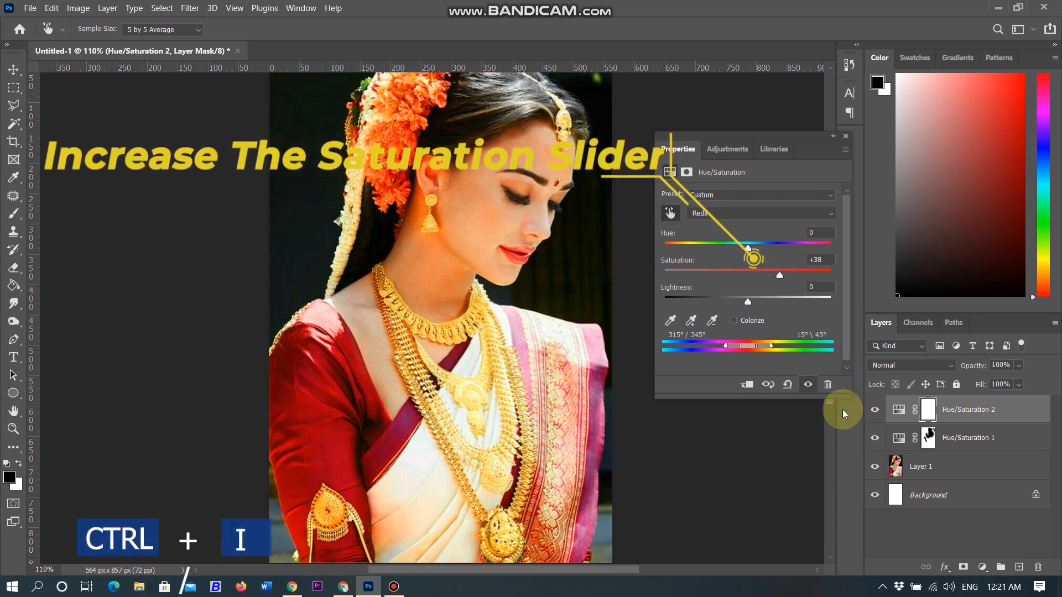
- Invert the Hue/Saturation 2 layer mask to black and ready the Brush tool with white as the foreground color
{"action": "key", "text": "ctrl+i"}
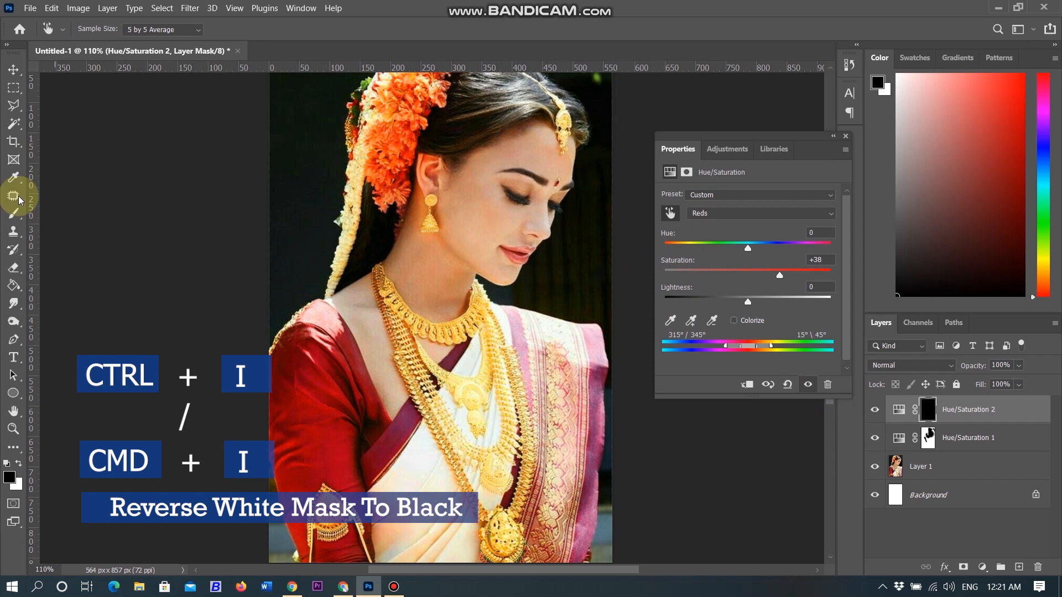
{"action": "left_click", "coordinate": [14, 217]}
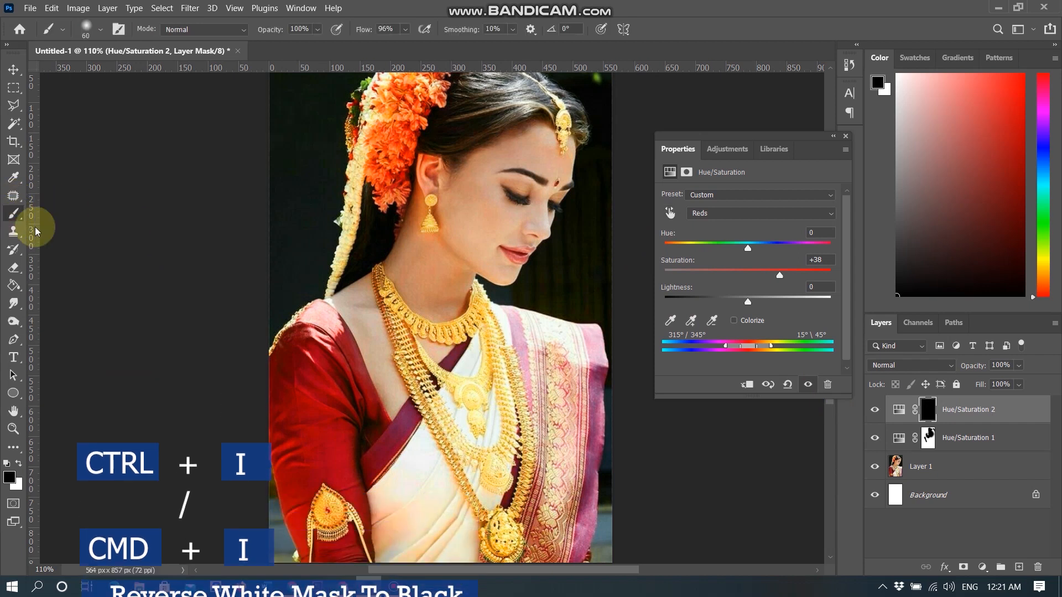
{"action": "left_click", "coordinate": [19, 465]}
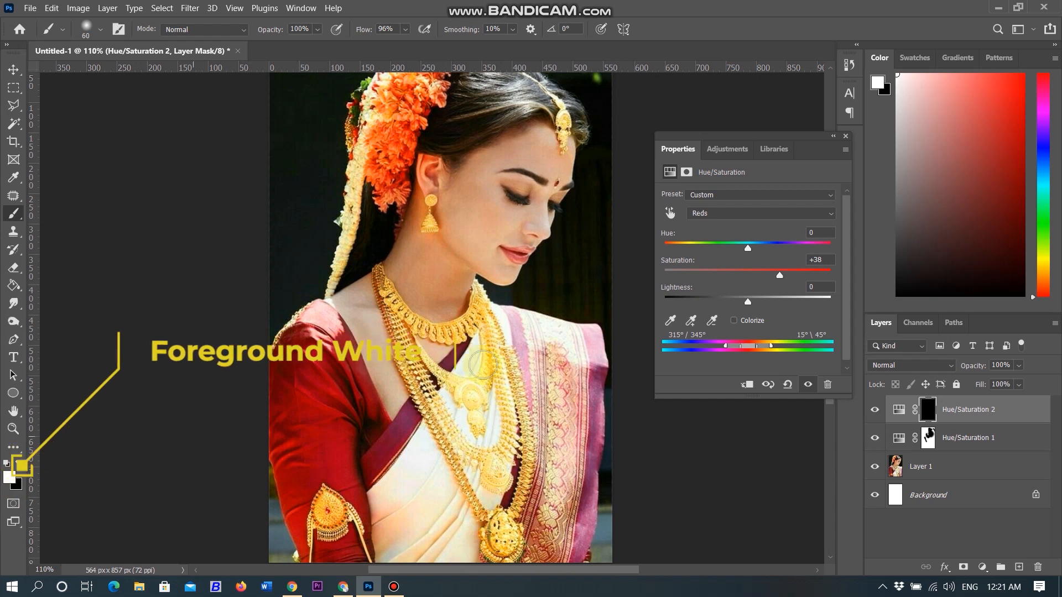
- Paint white over the woman's lips on the Hue/Saturation 2 mask with a brush of size 25
{"action": "key", "text": "bracketleft"}
{"action": "key", "text": "bracketleft"}
{"action": "key", "text": "bracketleft"}
{"action": "key", "text": "bracketleft"}
{"action": "key", "text": "bracketleft"}
{"action": "key", "text": "bracketleft"}
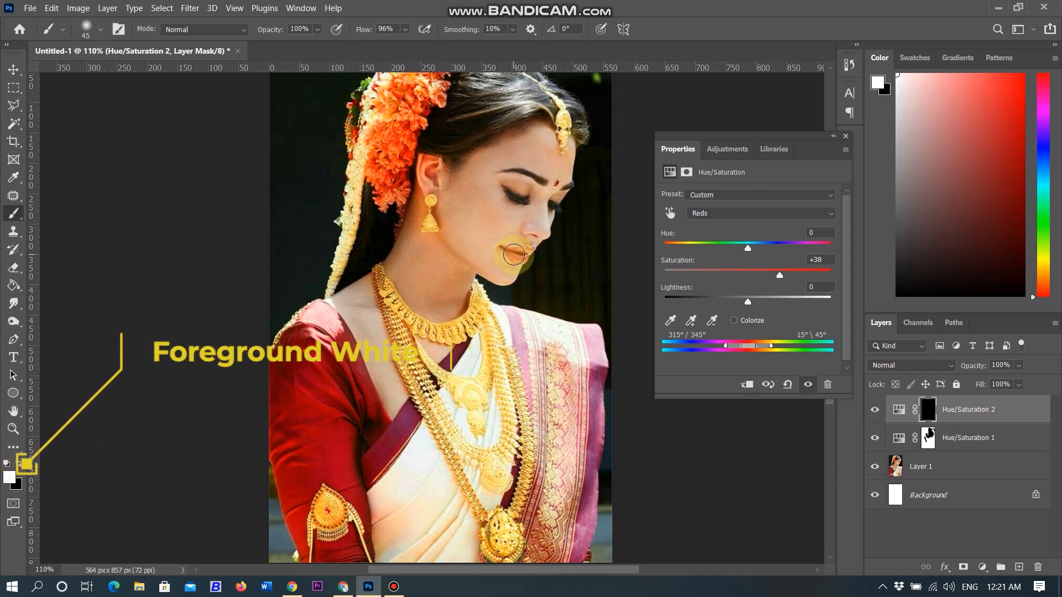
{"action": "scroll", "coordinate": [514, 252], "scroll_direction": "up", "scroll_amount": 5}
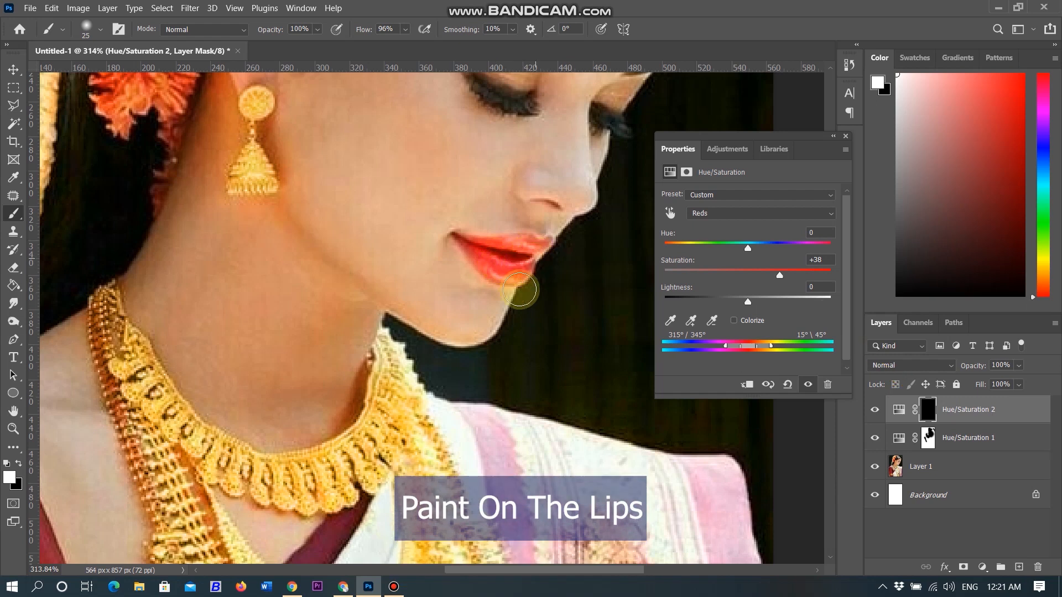
{"action": "scroll", "coordinate": [560, 321], "scroll_direction": "down", "scroll_amount": 2}
{"action": "scroll", "coordinate": [578, 334], "scroll_direction": "down", "scroll_amount": 2}
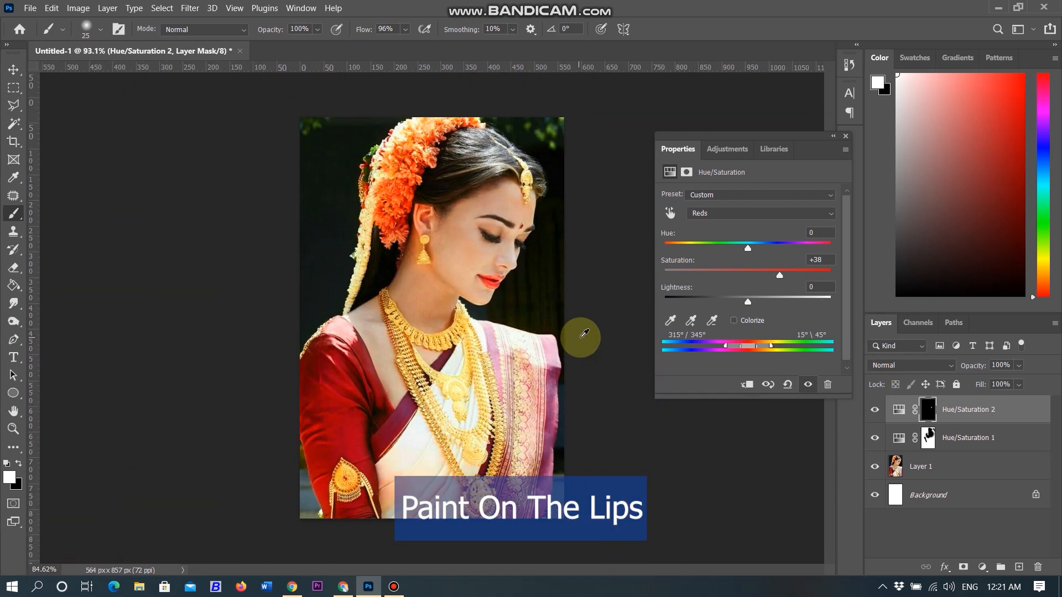
- Toggle the visibility of both Hue/Saturation layers to compare the original portrait with the edited one
{"action": "scroll", "coordinate": [467, 268], "scroll_direction": "up", "scroll_amount": 1}
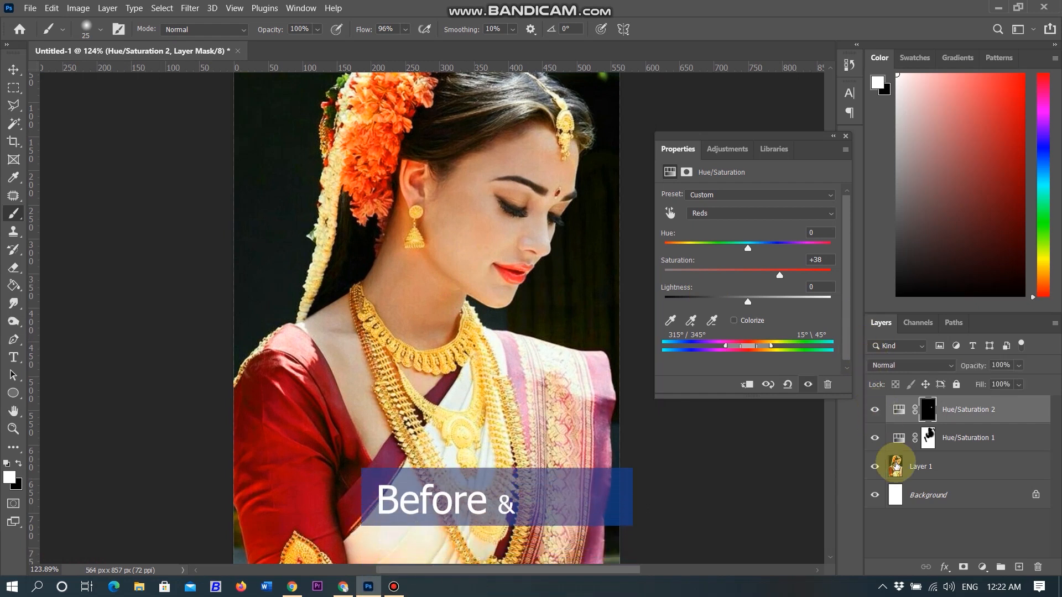
{"action": "left_click", "coordinate": [874, 441]}
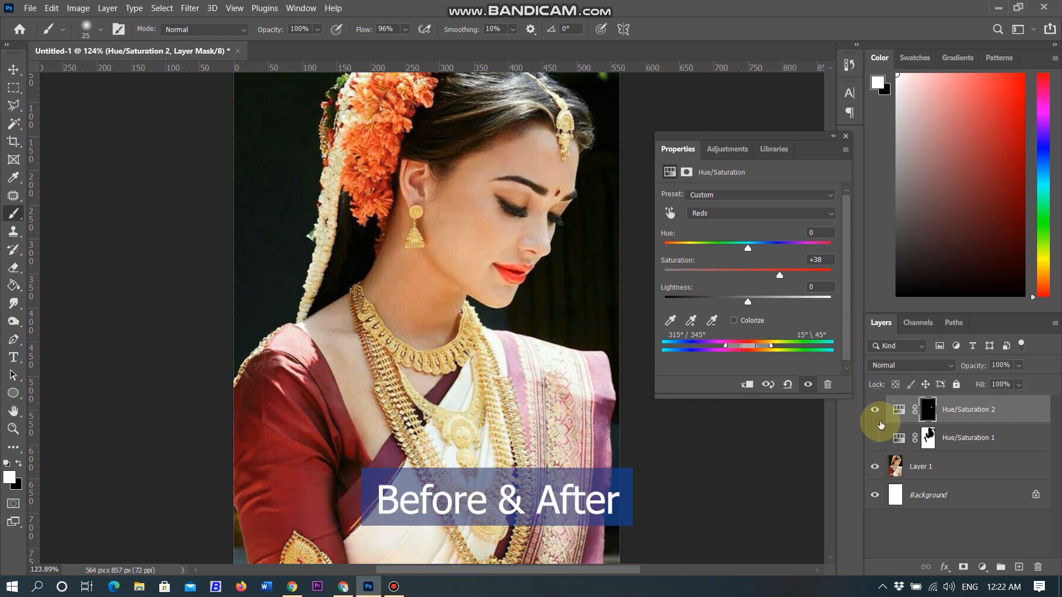
{"action": "left_click", "coordinate": [879, 410]}
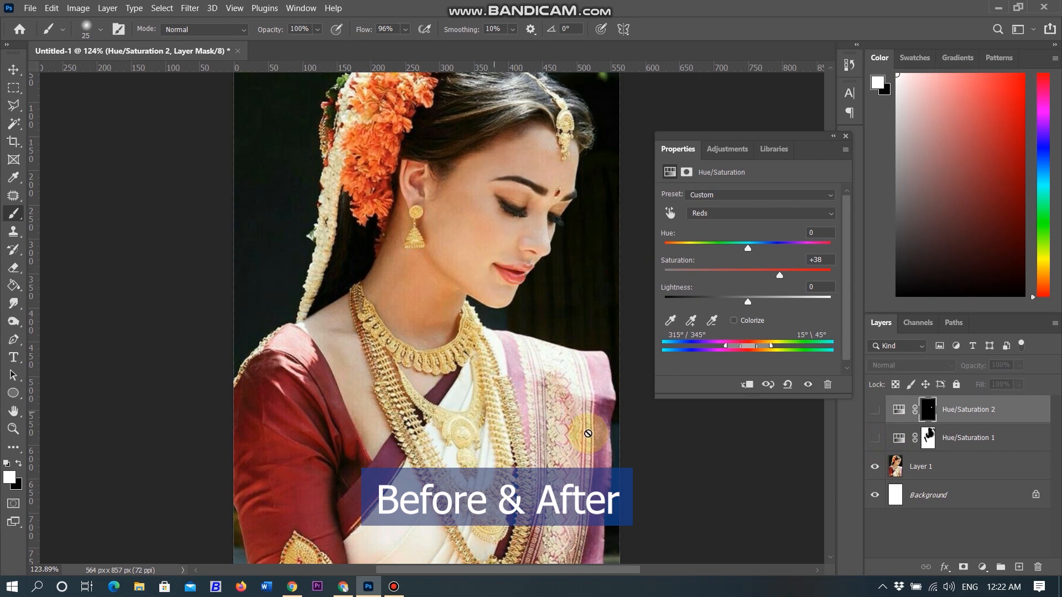
{"action": "left_click", "coordinate": [876, 439]}
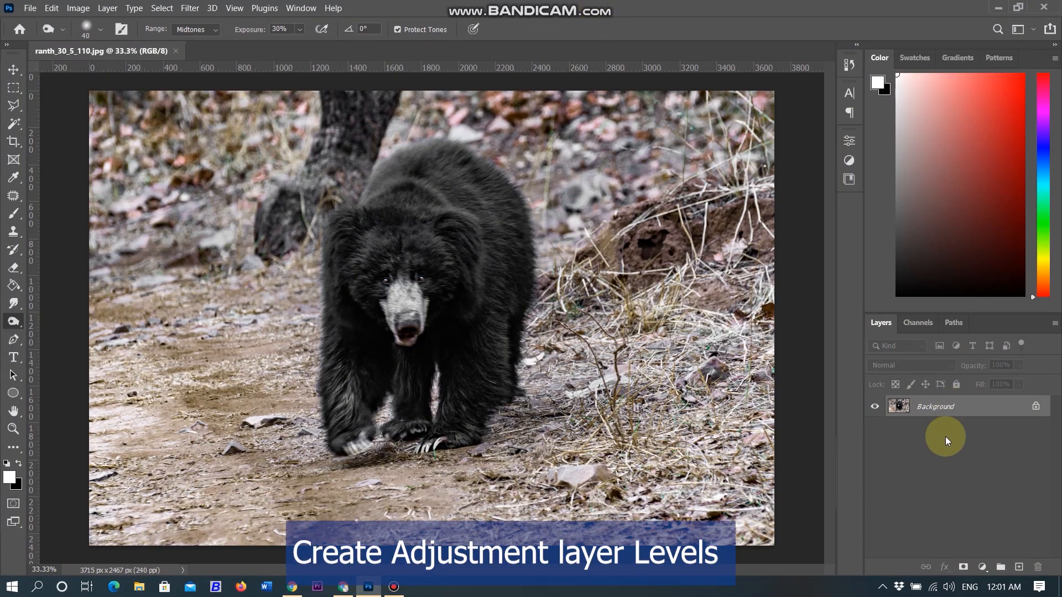
- Add a Levels adjustment layer to the bear photo with input levels 12, 0.94 and 207 and output levels 4 and 249
{"action": "left_click", "coordinate": [980, 568]}
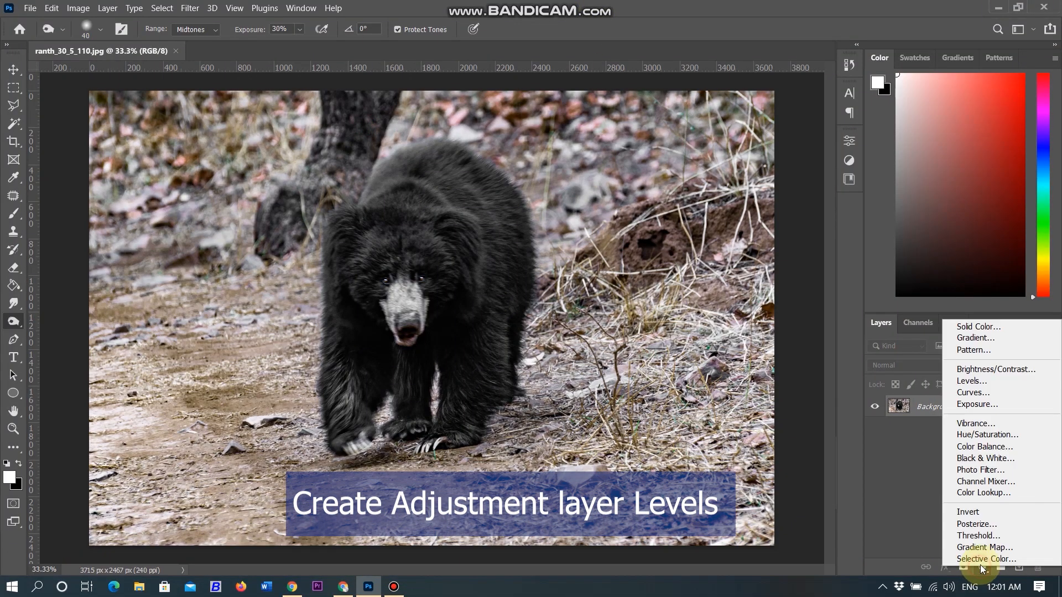
{"action": "left_click", "coordinate": [986, 384]}
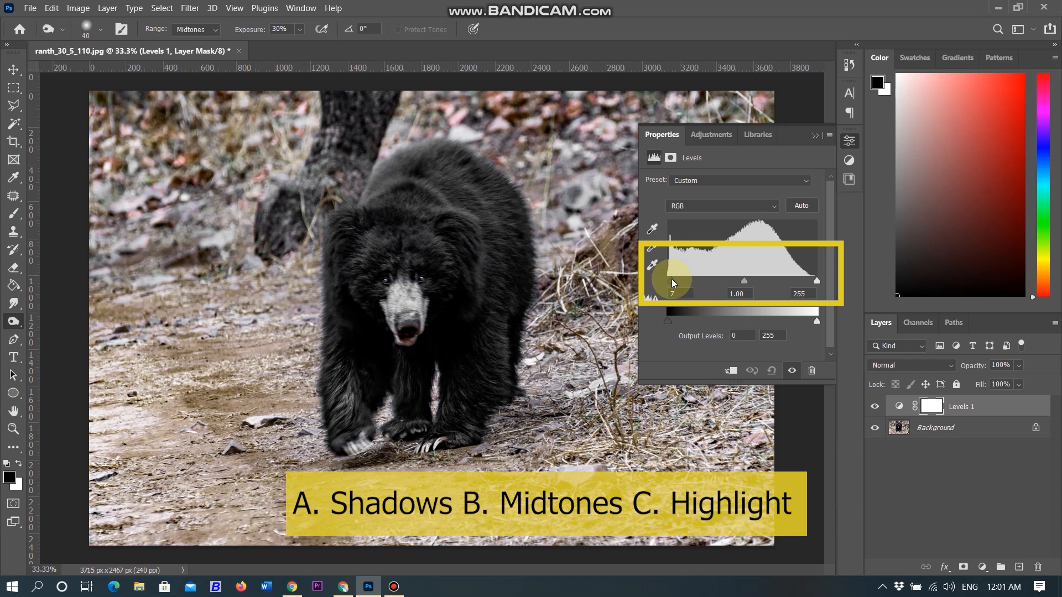
{"action": "left_click_drag", "start_coordinate": [673, 283], "coordinate": [675, 282]}
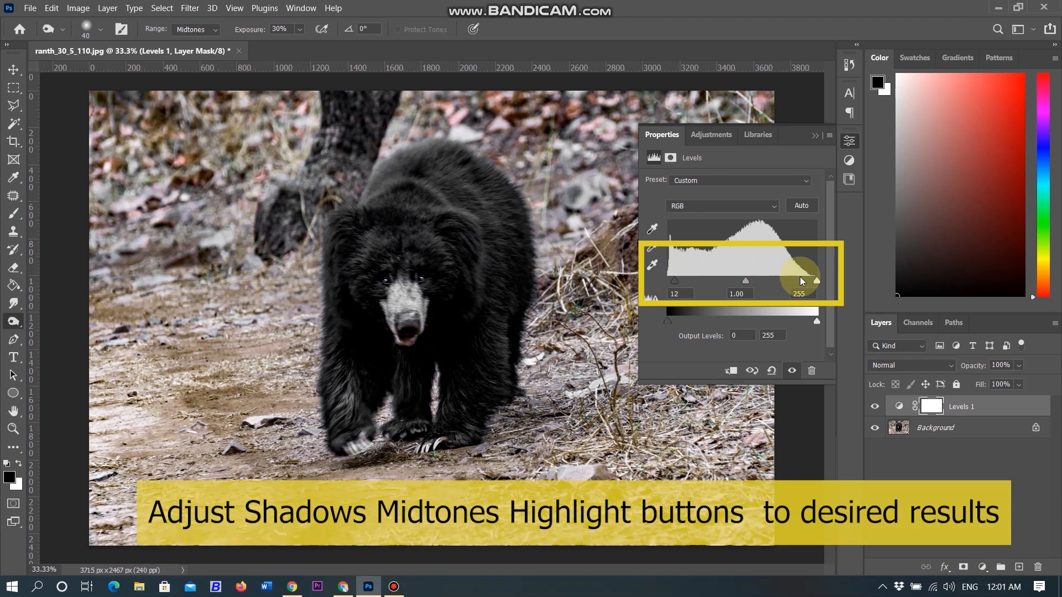
{"action": "left_click_drag", "start_coordinate": [813, 284], "coordinate": [808, 284]}
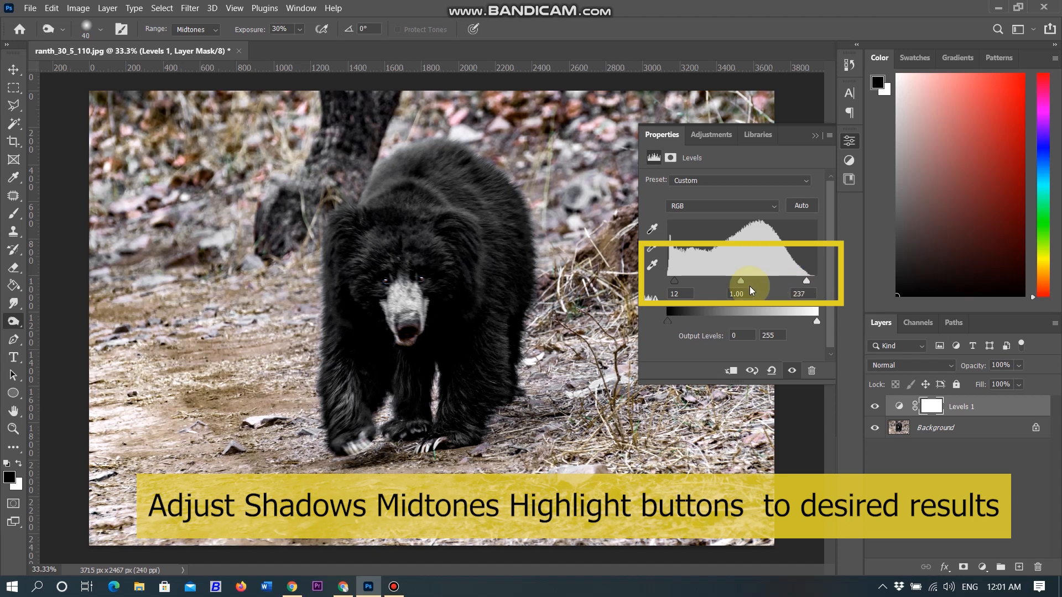
{"action": "left_click_drag", "start_coordinate": [802, 284], "coordinate": [794, 284]}
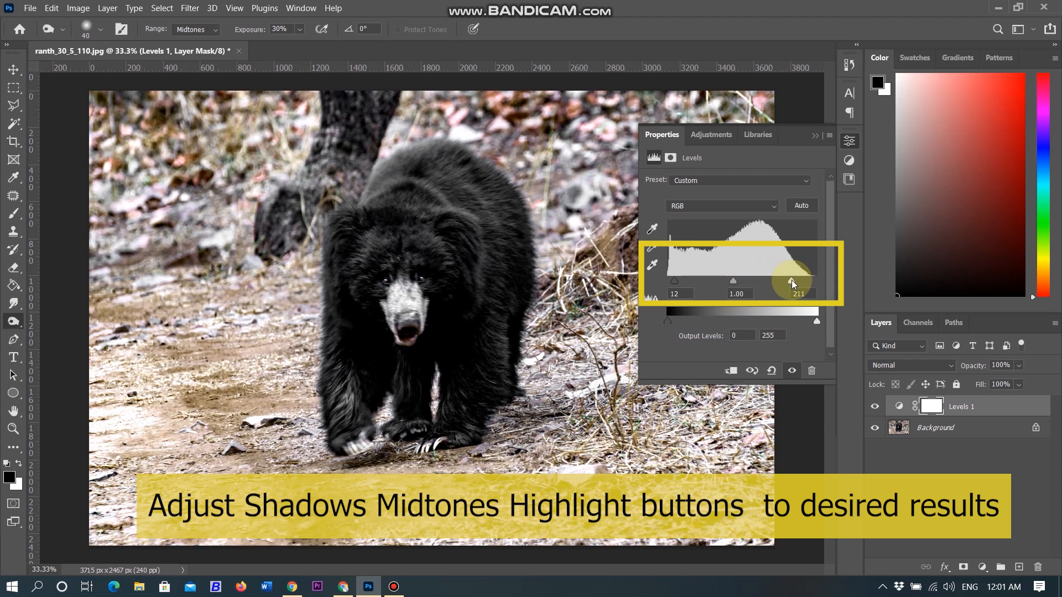
{"action": "left_click_drag", "start_coordinate": [733, 283], "coordinate": [735, 283]}
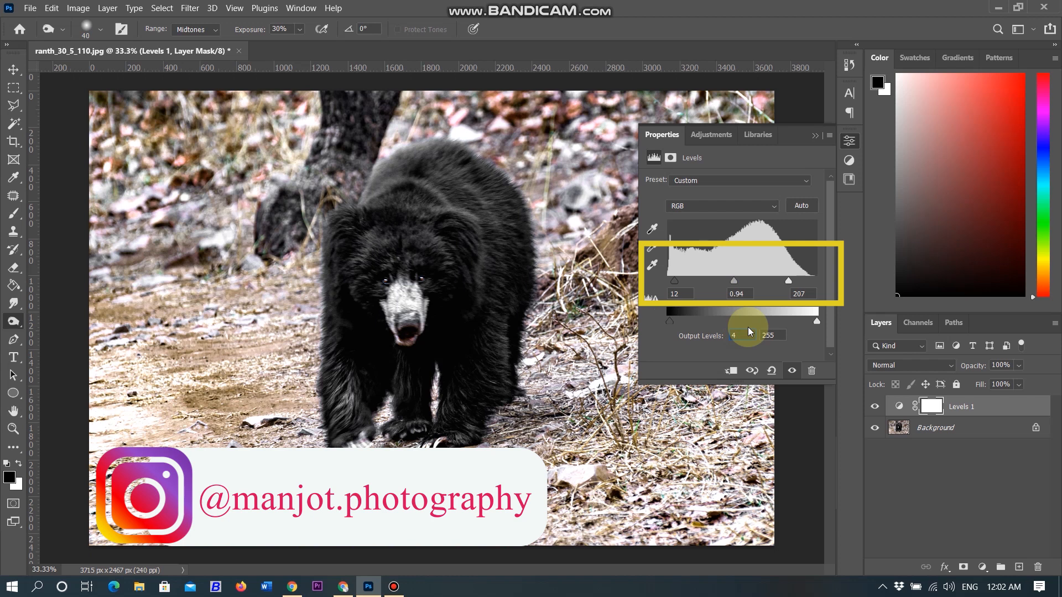
{"action": "left_click_drag", "start_coordinate": [817, 322], "coordinate": [811, 327]}
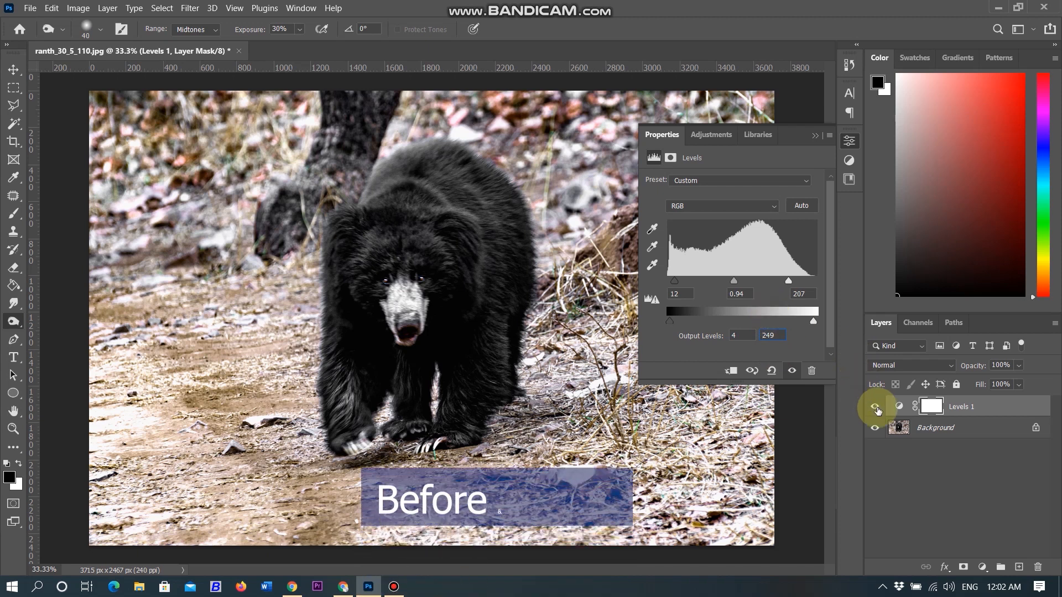
- Hide and show the Levels 1 layer to compare the bear photo before and after
{"action": "left_click", "coordinate": [876, 407]}
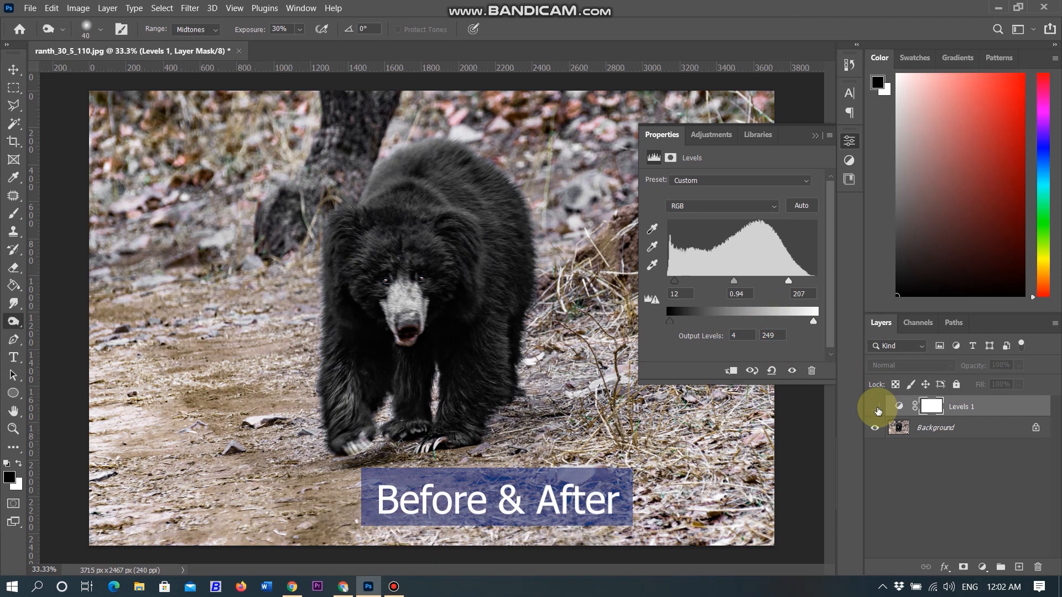
{"action": "left_click", "coordinate": [875, 407]}
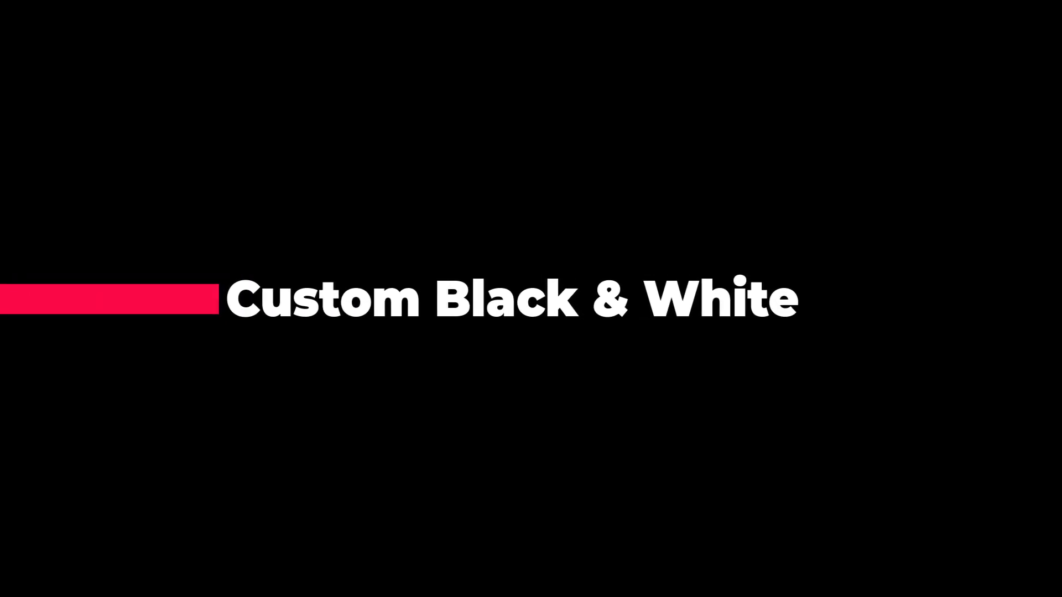
- Start a Black & White adjustment on the portrait of the girl, trying the Red Filter preset and choosing the Yellow Filter preset
{"action": "left_click", "coordinate": [78, 8]}
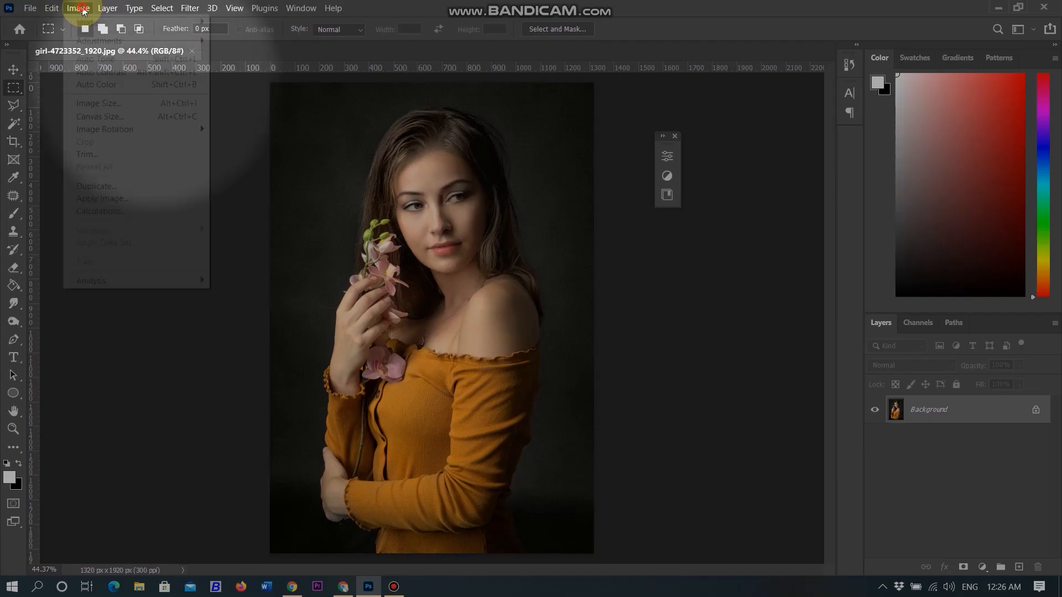
{"action": "mouse_move", "coordinate": [119, 41]}
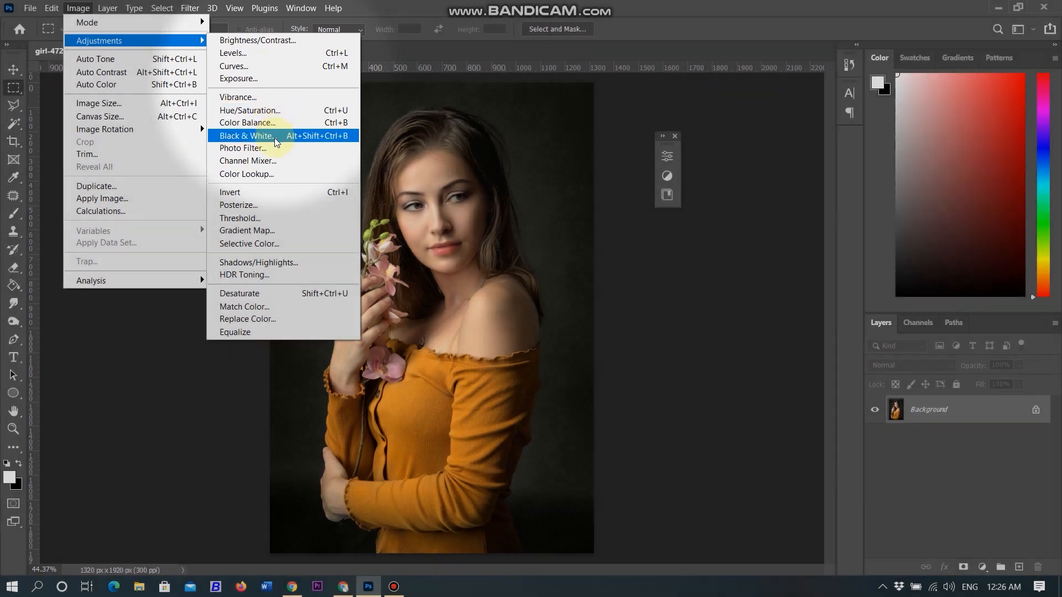
{"action": "left_click", "coordinate": [274, 137]}
{"action": "left_click_drag", "start_coordinate": [713, 176], "coordinate": [707, 212]}
{"action": "left_click", "coordinate": [695, 98]}
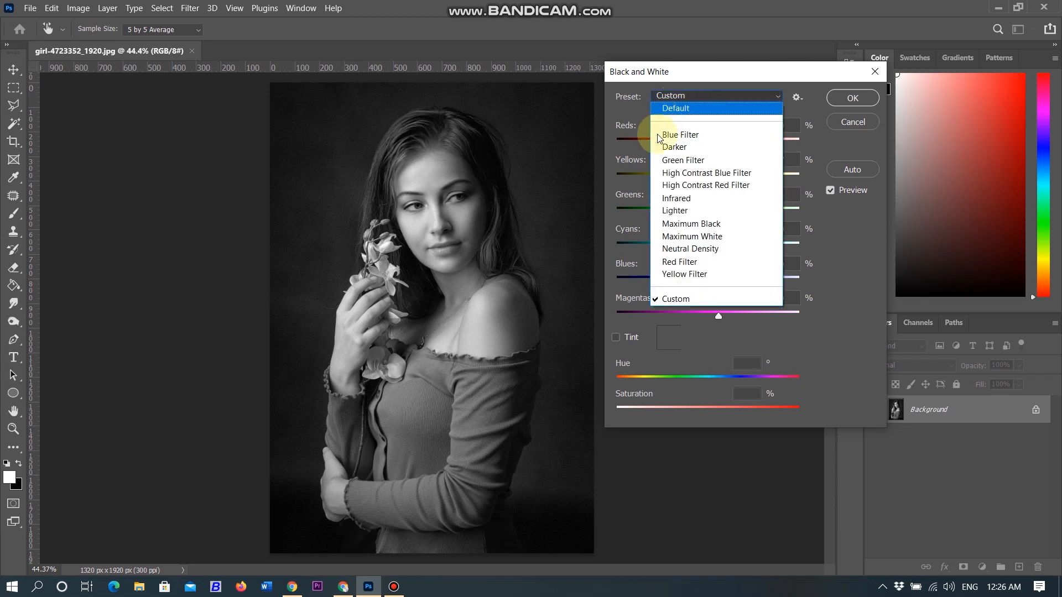
{"action": "left_click", "coordinate": [693, 277]}
{"action": "left_click", "coordinate": [712, 98]}
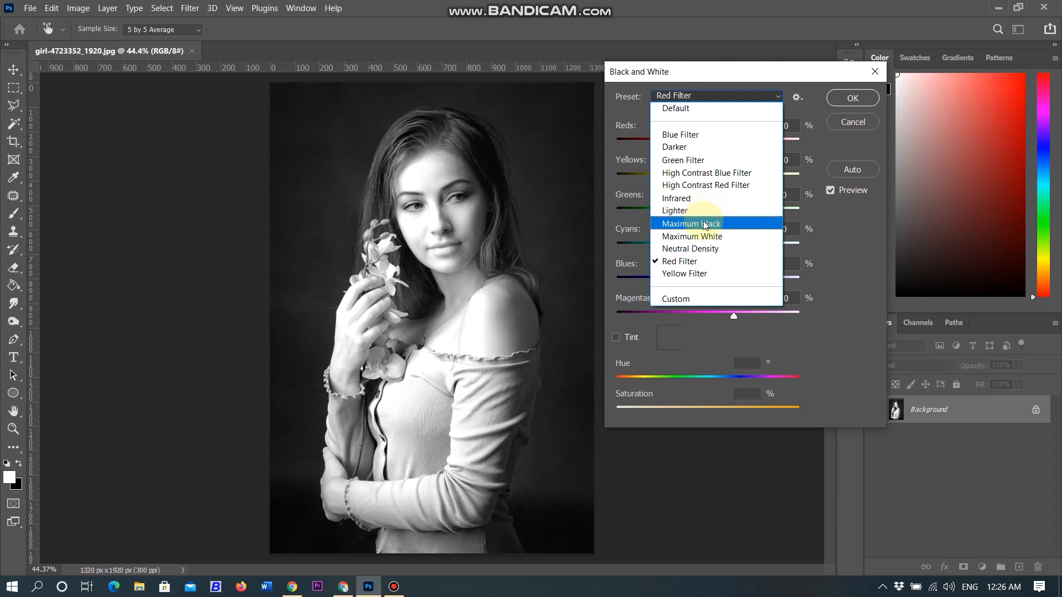
- Try a Yellows value of 28% to darken the top, and replace the black-and-white mix with the automatic values
{"action": "left_click_drag", "start_coordinate": [730, 178], "coordinate": [699, 187]}
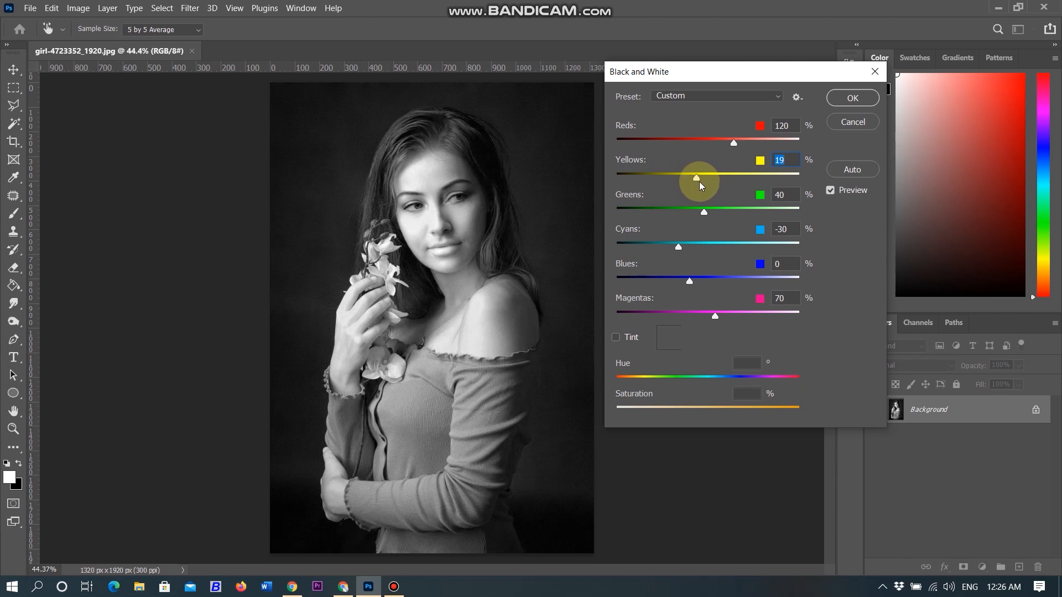
{"action": "left_click_drag", "start_coordinate": [722, 180], "coordinate": [710, 185]}
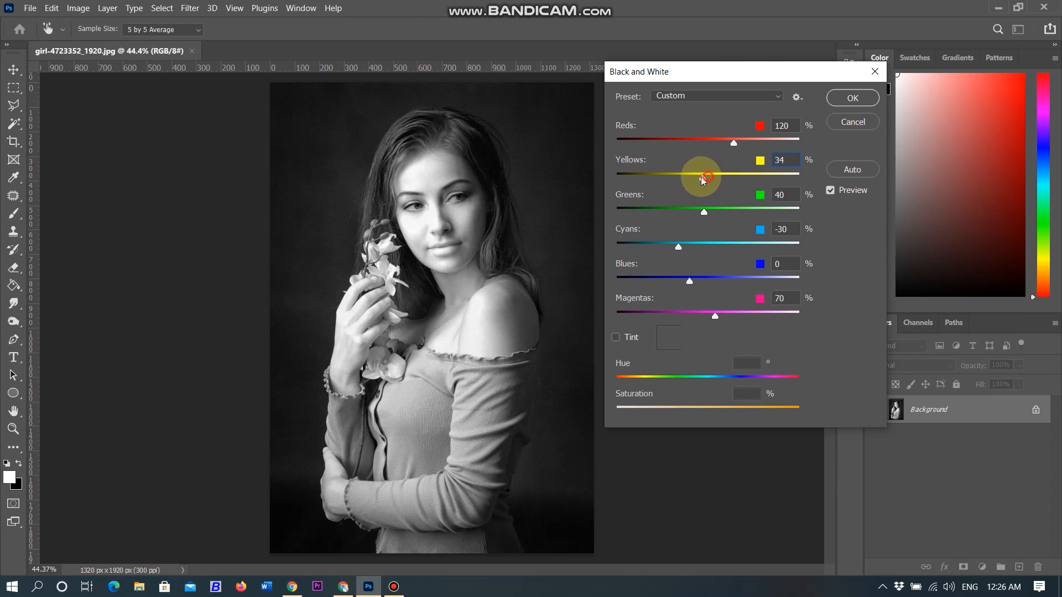
{"action": "left_click_drag", "start_coordinate": [706, 180], "coordinate": [704, 185]}
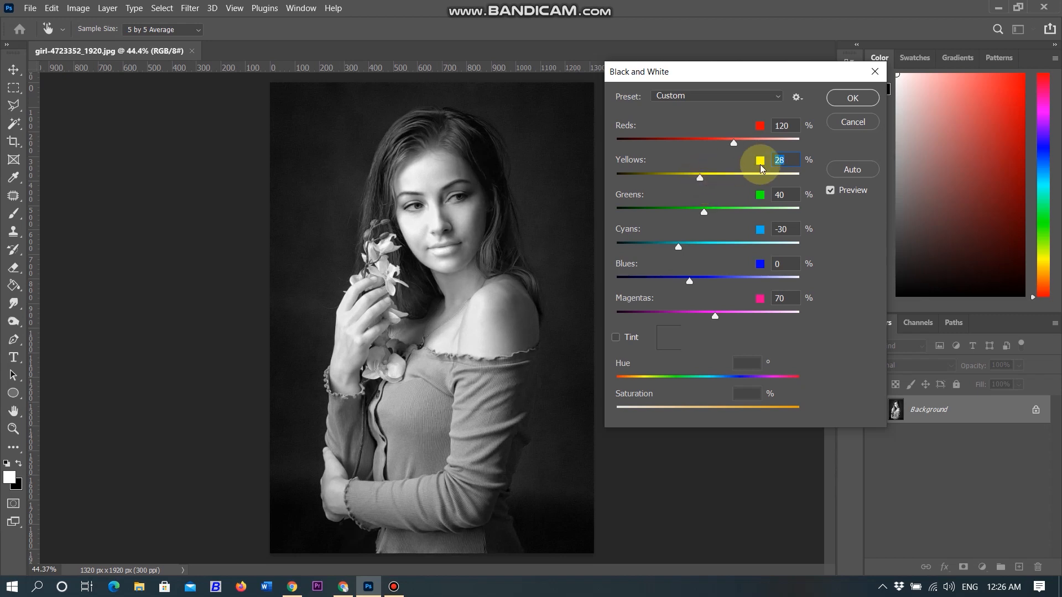
{"action": "left_click", "coordinate": [847, 170]}
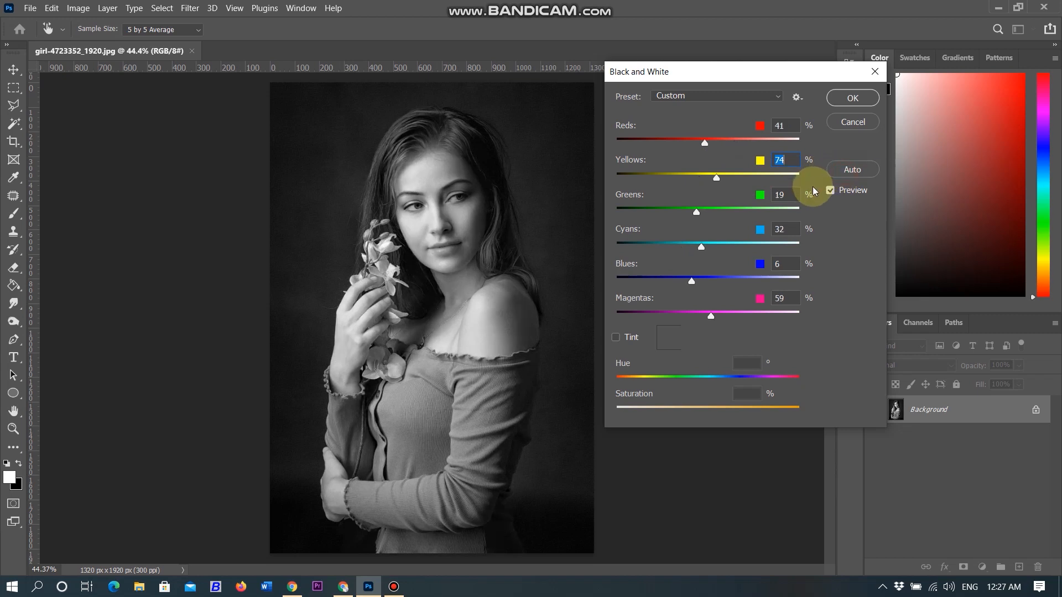
- Set Yellows to 91% and try a warm tint on the portrait with hue 23° and saturation 37%
{"action": "mouse_move", "coordinate": [717, 180]}
{"action": "left_mouse_down"}
{"action": "mouse_move", "coordinate": [737, 173]}
{"action": "mouse_move", "coordinate": [723, 175]}
{"action": "left_mouse_up"}
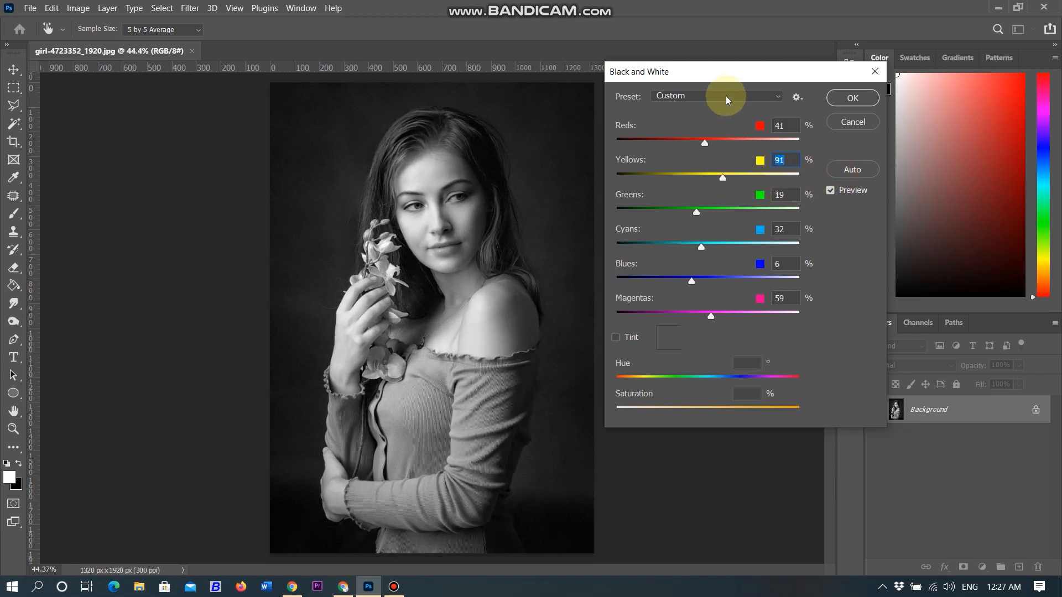
{"action": "left_click", "coordinate": [616, 338]}
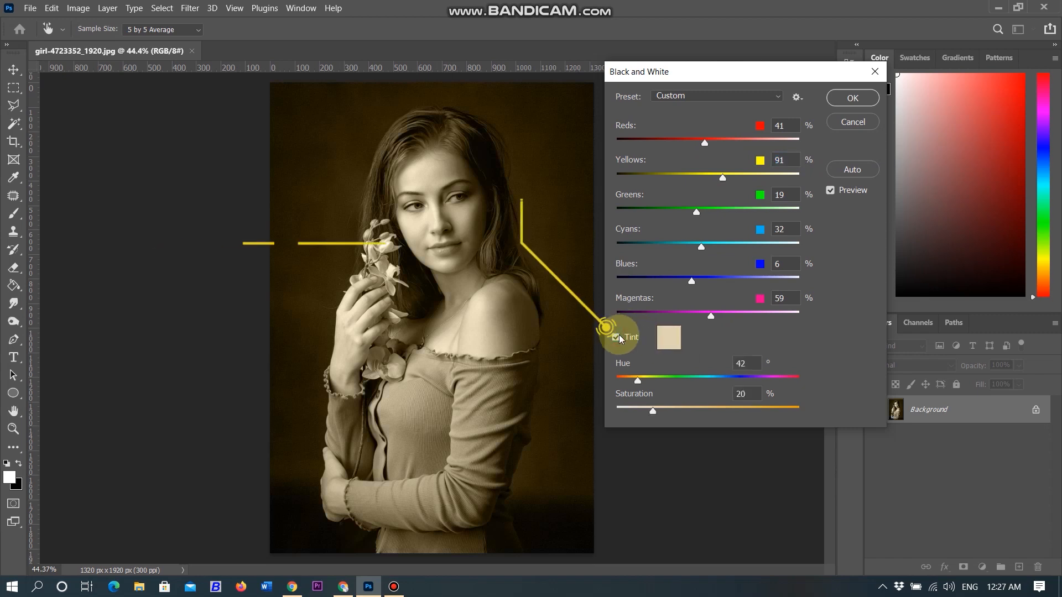
{"action": "mouse_move", "coordinate": [638, 380]}
{"action": "left_mouse_down"}
{"action": "mouse_move", "coordinate": [706, 382]}
{"action": "mouse_move", "coordinate": [629, 381]}
{"action": "left_mouse_up"}
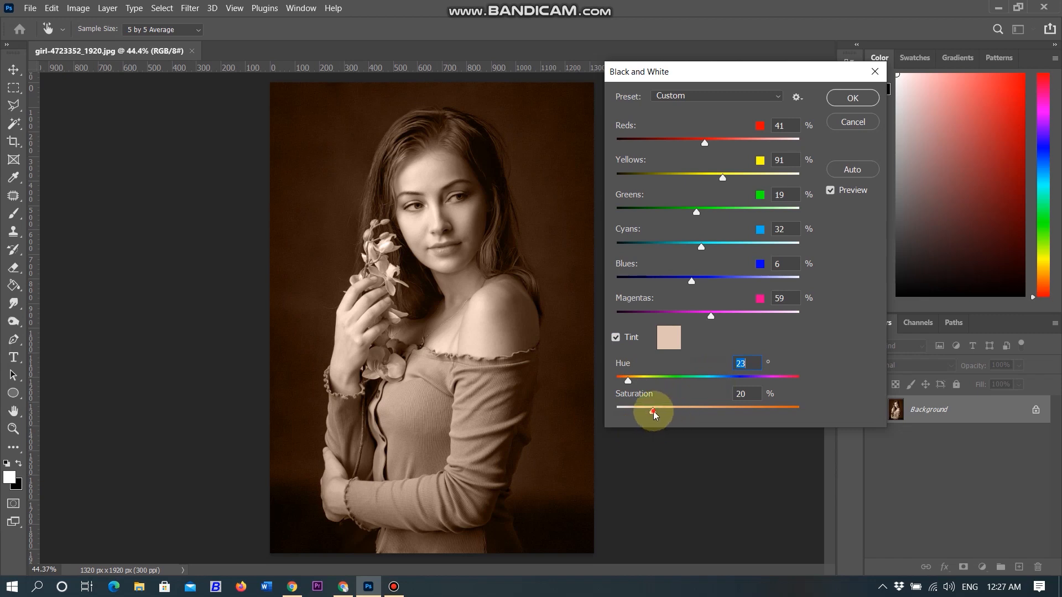
{"action": "left_click_drag", "start_coordinate": [722, 411], "coordinate": [682, 411]}
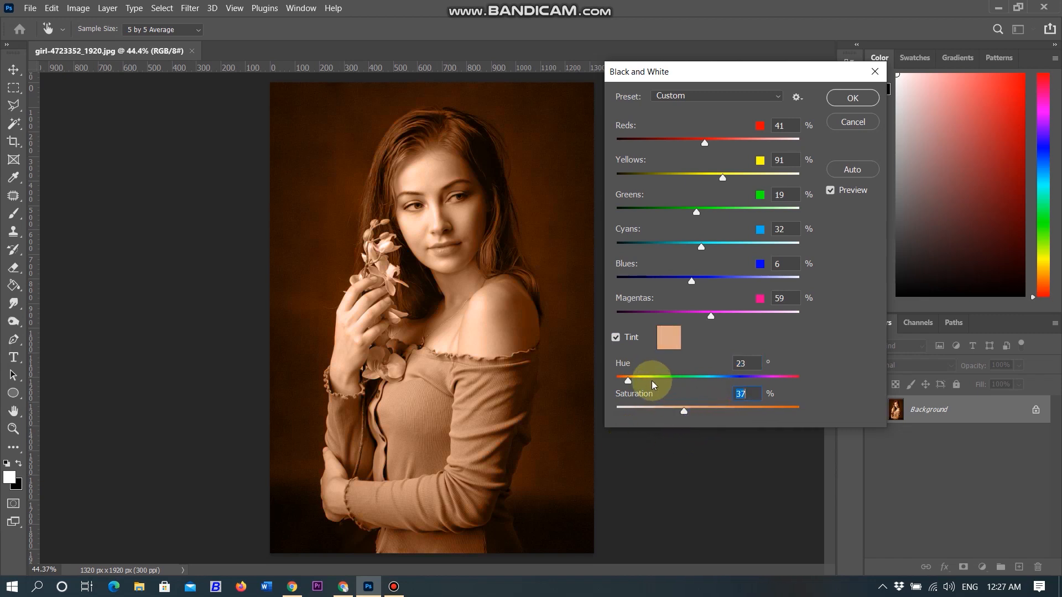
- Try a magenta tint on the portrait with hue 313° and saturation 28%
{"action": "left_click_drag", "start_coordinate": [629, 377], "coordinate": [686, 380]}
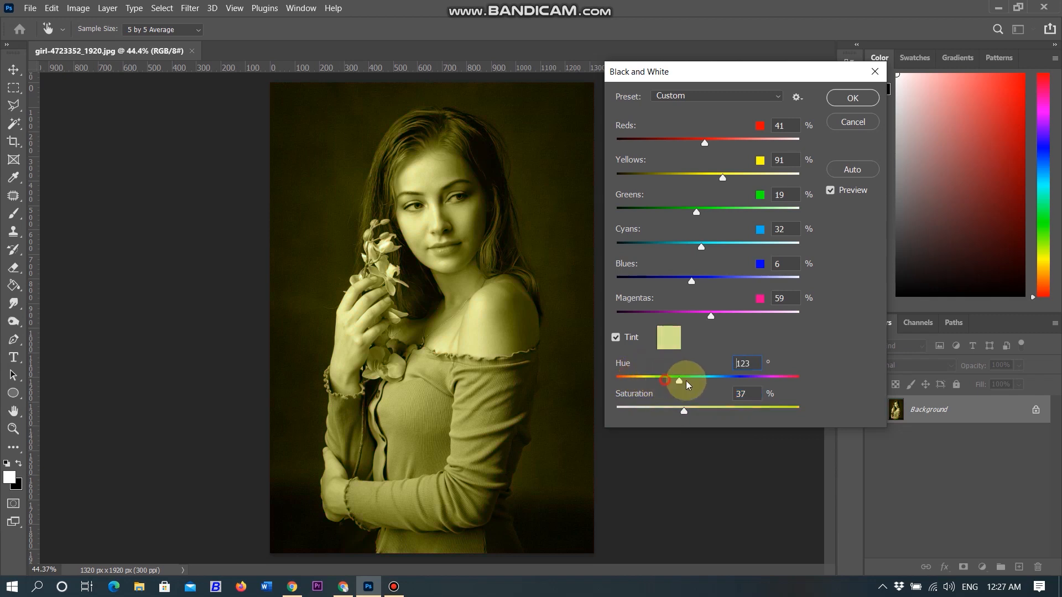
{"action": "left_click_drag", "start_coordinate": [757, 383], "coordinate": [776, 380]}
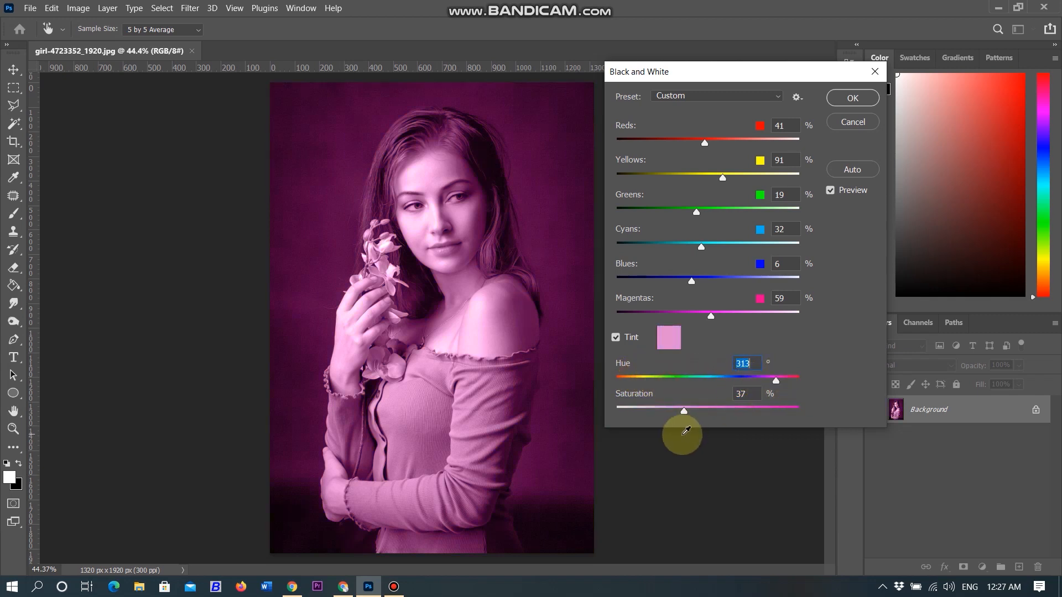
{"action": "left_click_drag", "start_coordinate": [684, 412], "coordinate": [668, 410]}
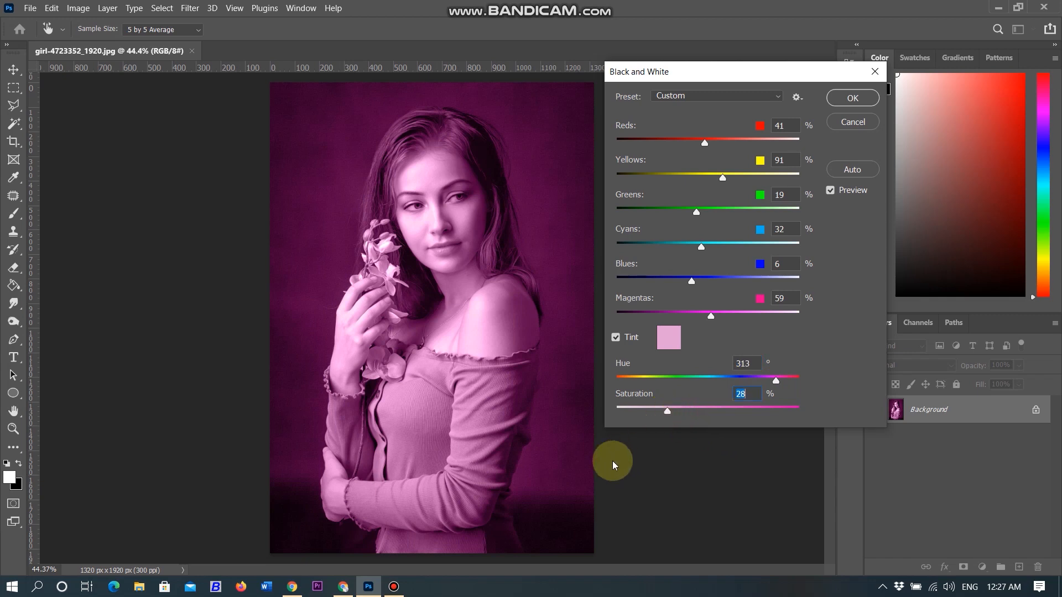
- Turn off the tint and apply the black-and-white conversion to the portrait with the Blue Filter preset
{"action": "left_click", "coordinate": [616, 338]}
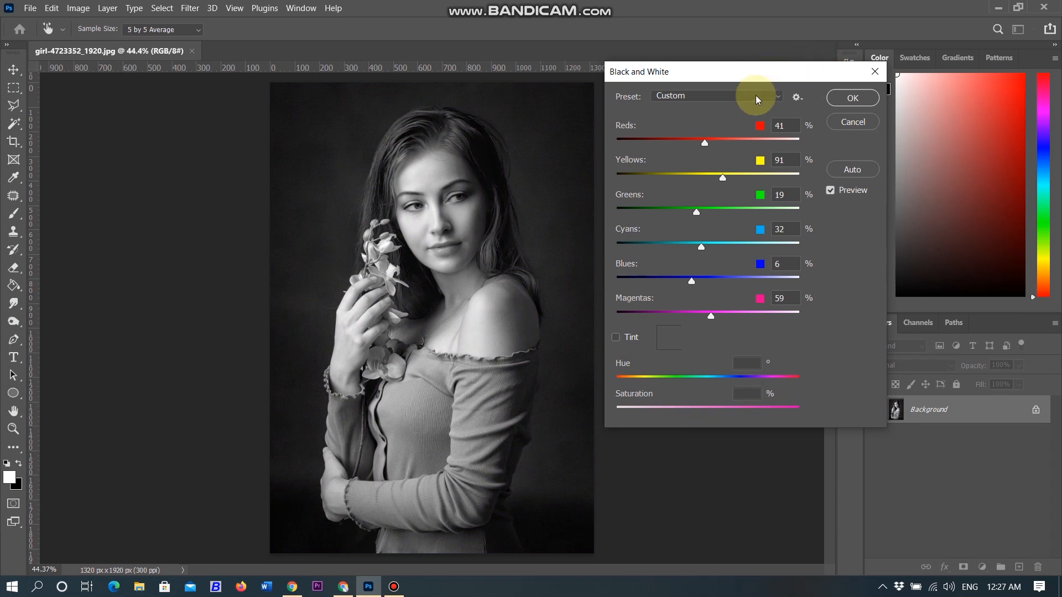
{"action": "left_click", "coordinate": [712, 142]}
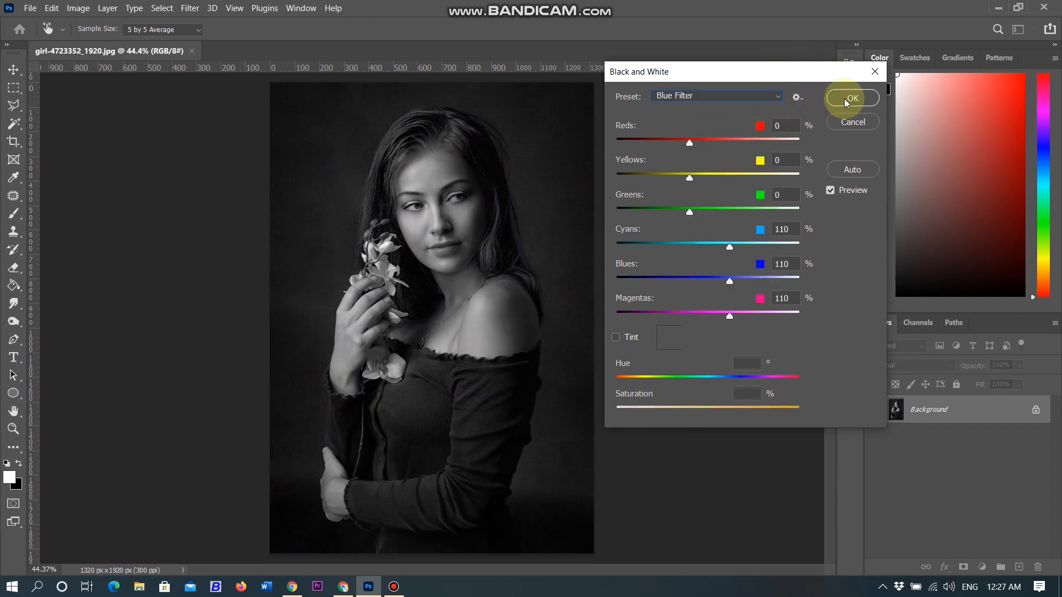
{"action": "left_click", "coordinate": [845, 103]}
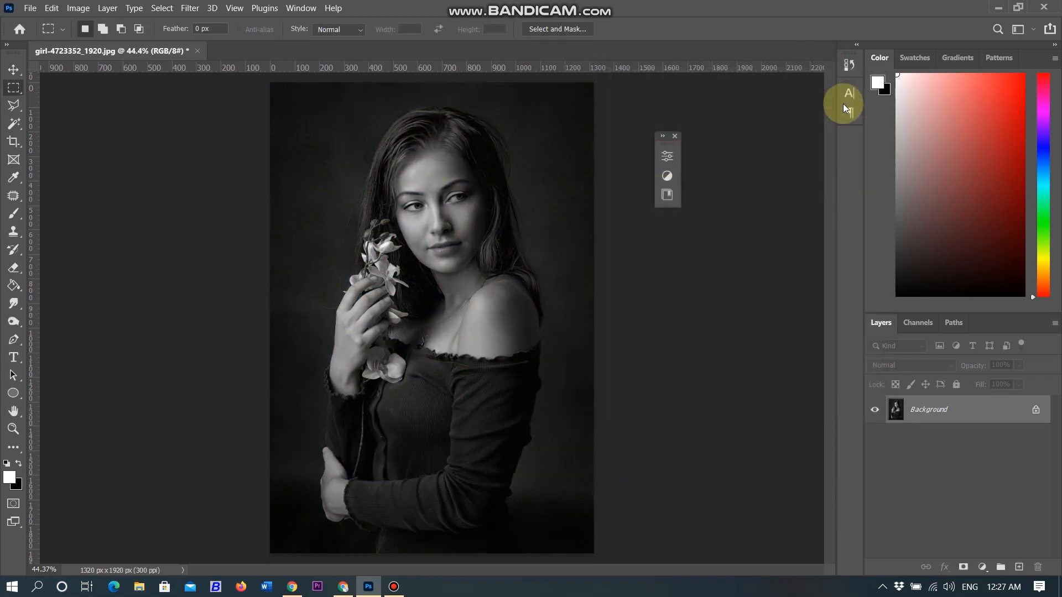